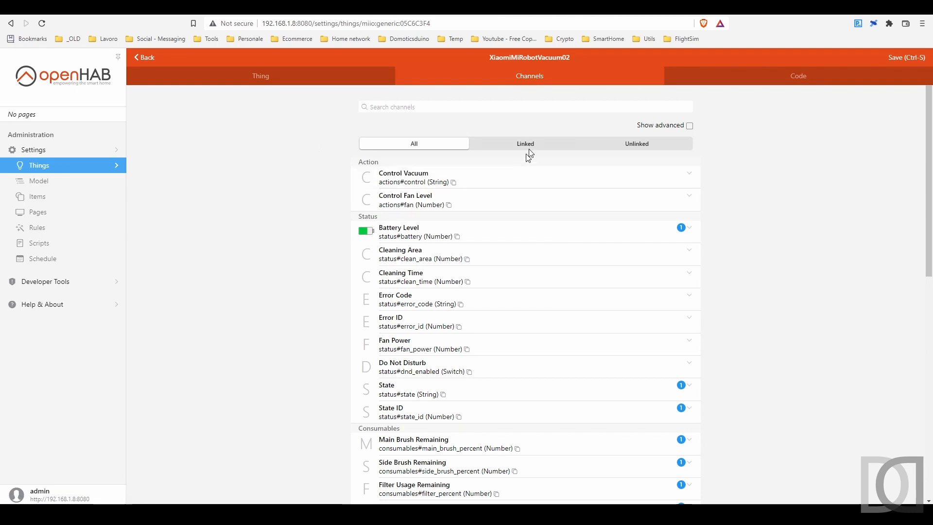
Step: Show only the linked channels of the XiaomiMiRobotVacuum02 thing, including the advanced ones
click(527, 144)
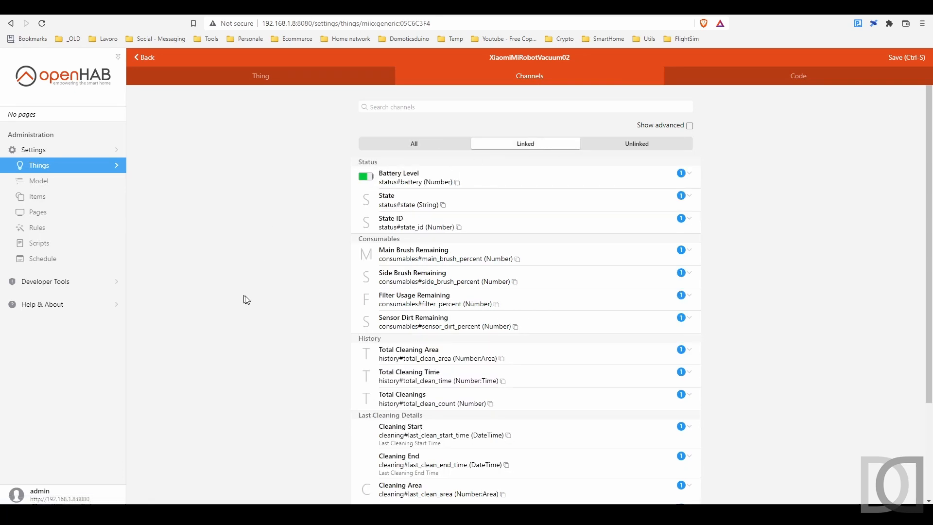
scroll(256, 247, down, 1)
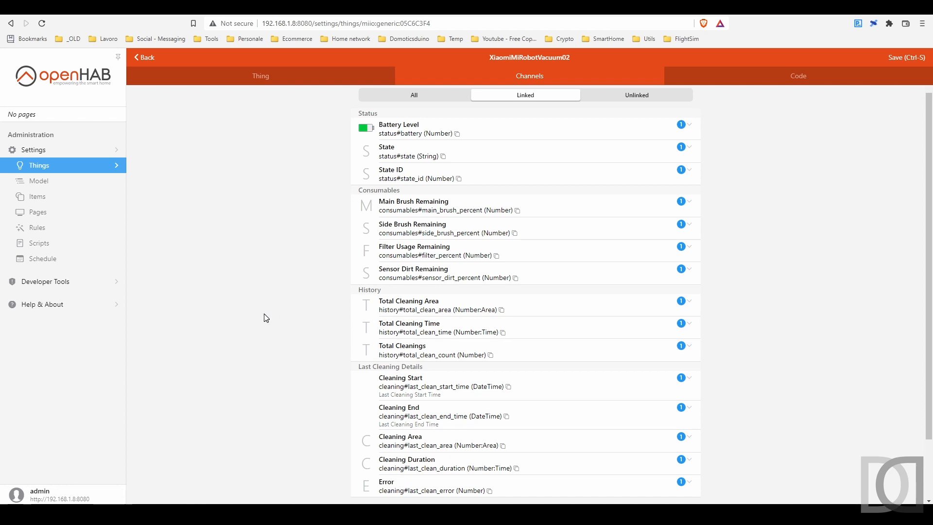
scroll(267, 318, up, 2)
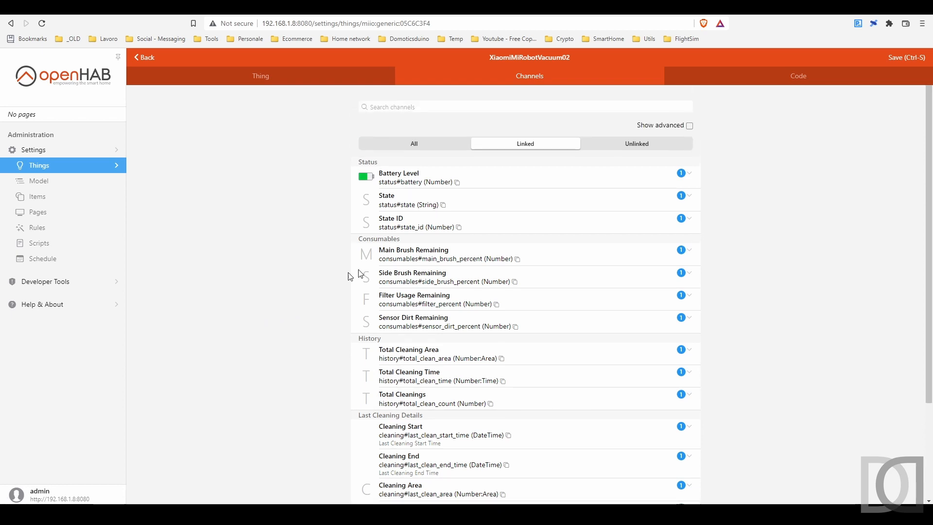
click(689, 125)
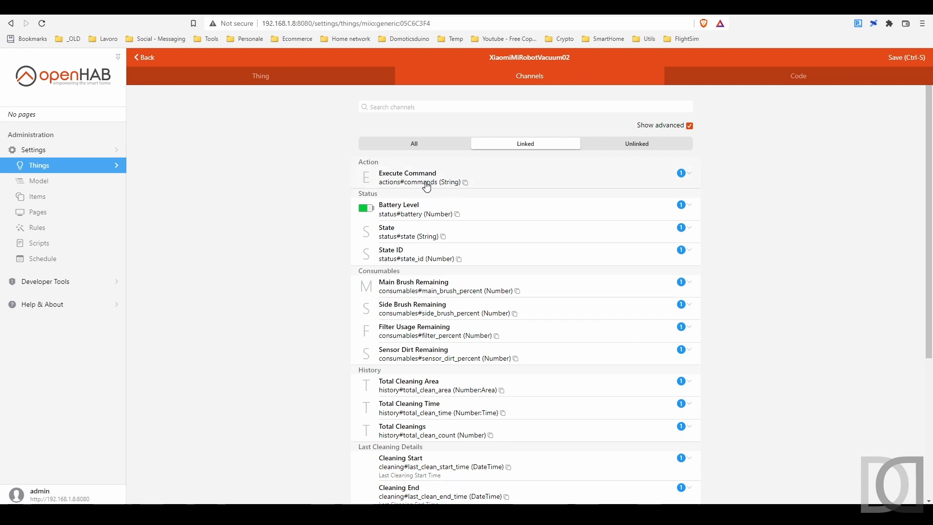
Step: Open the Ultimo comando item link of the Execute Command channel and examine the last command result
click(427, 186)
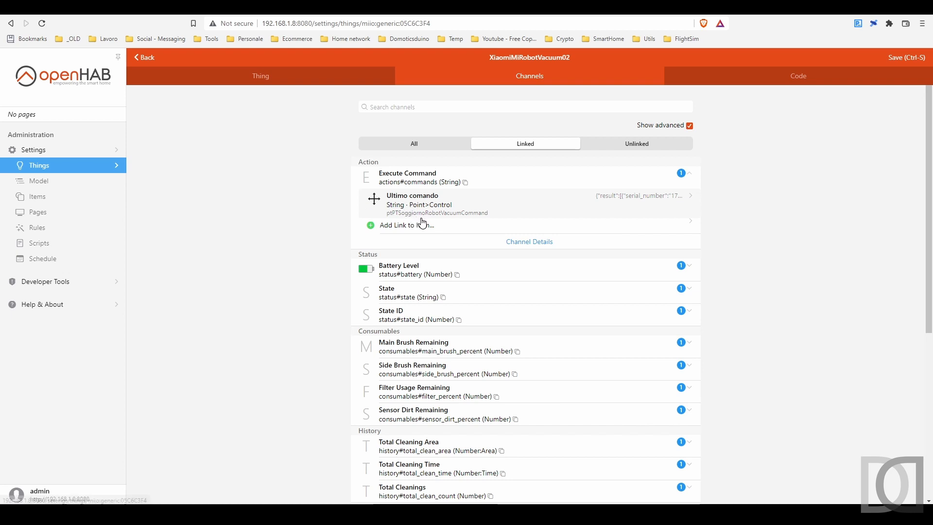
click(428, 215)
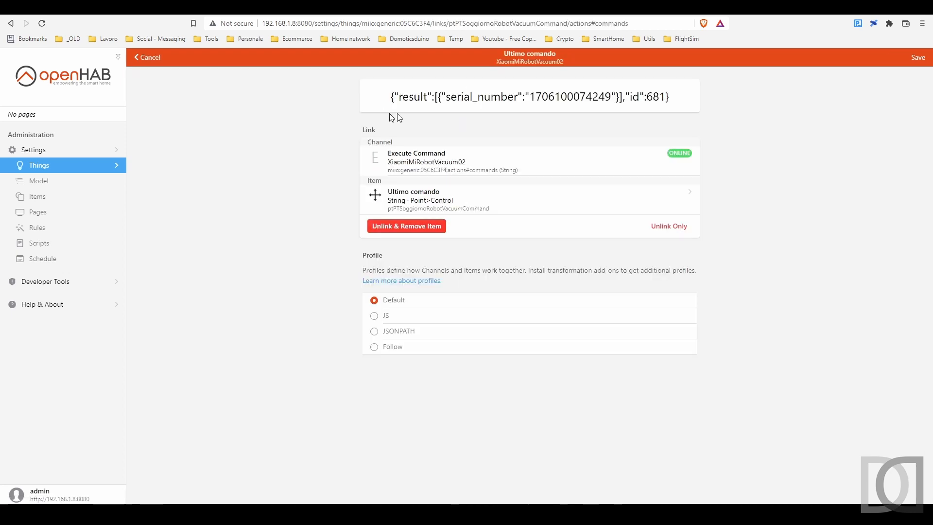
drag(391, 98, 676, 97)
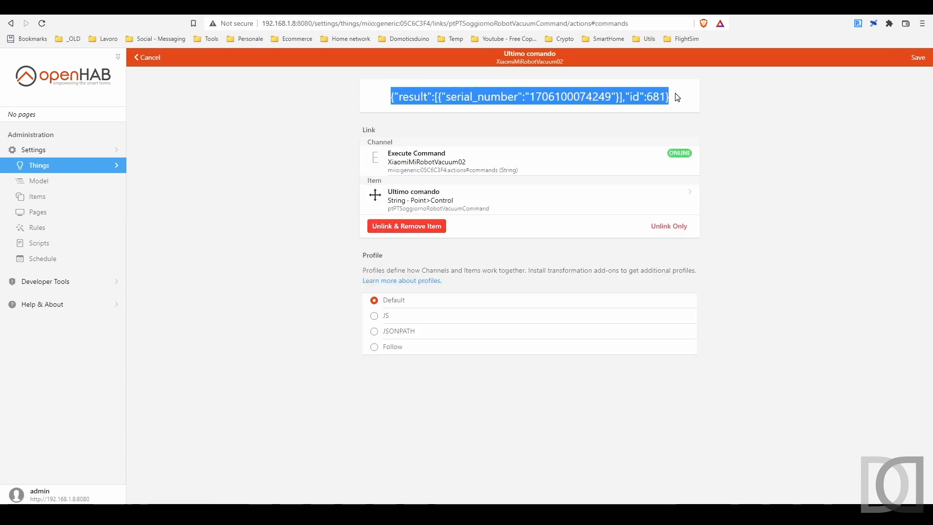
click(473, 143)
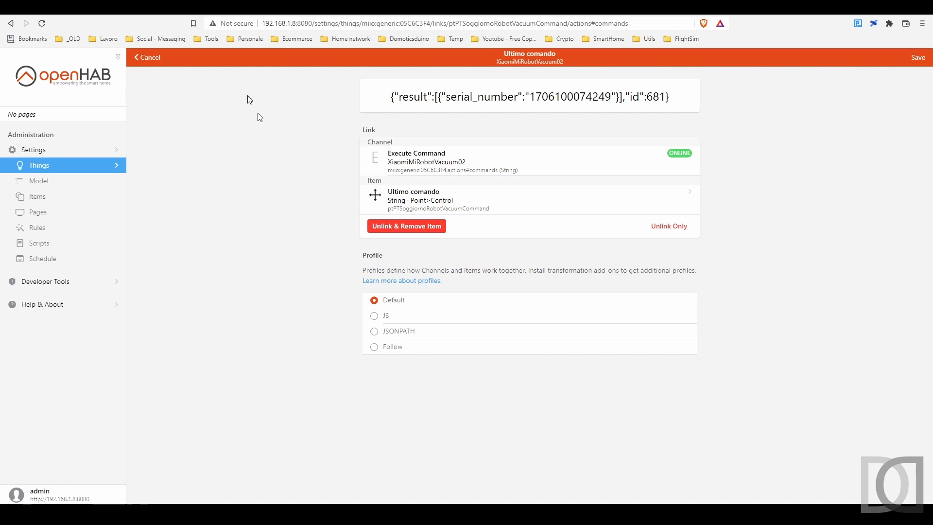
Step: Switch to the XiaomiRobotVacuumProtocol page on GitHub and review the table of supported vacuum models
key(ctrl+Tab)
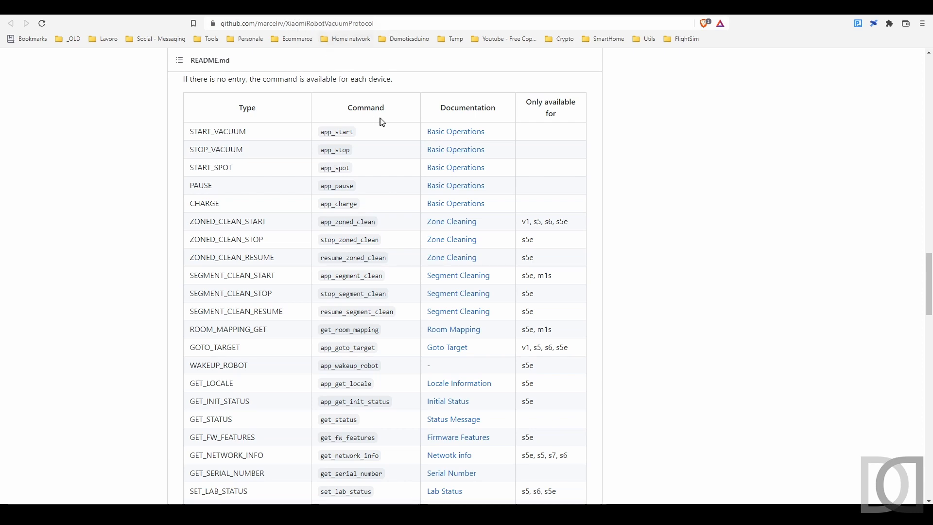
scroll(622, 158, up, 5)
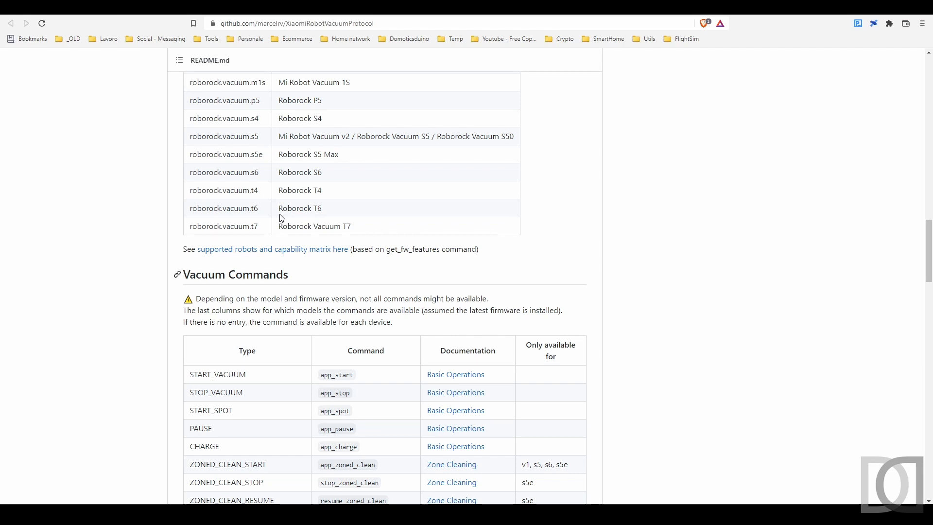
scroll(238, 220, up, 7)
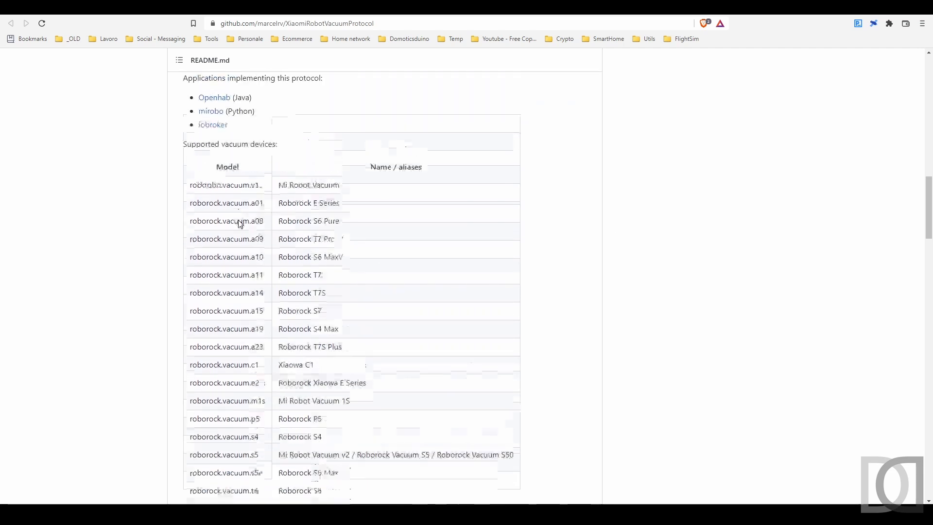
drag(189, 207, 261, 207)
Step: Review the Vacuum Commands table, checking each command, its documentation and the models it is available for
scroll(234, 209, down, 11)
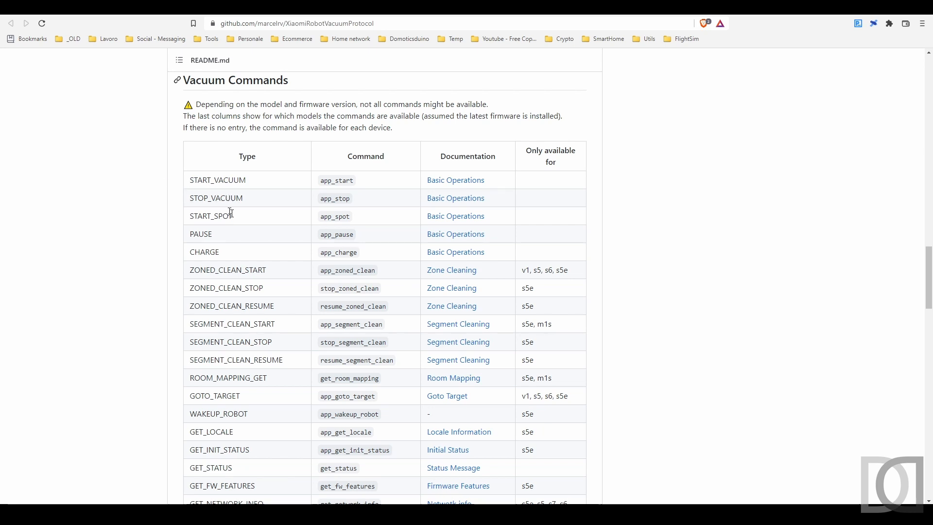
drag(189, 215, 235, 217)
scroll(162, 238, down, 2)
scroll(162, 238, down, 5)
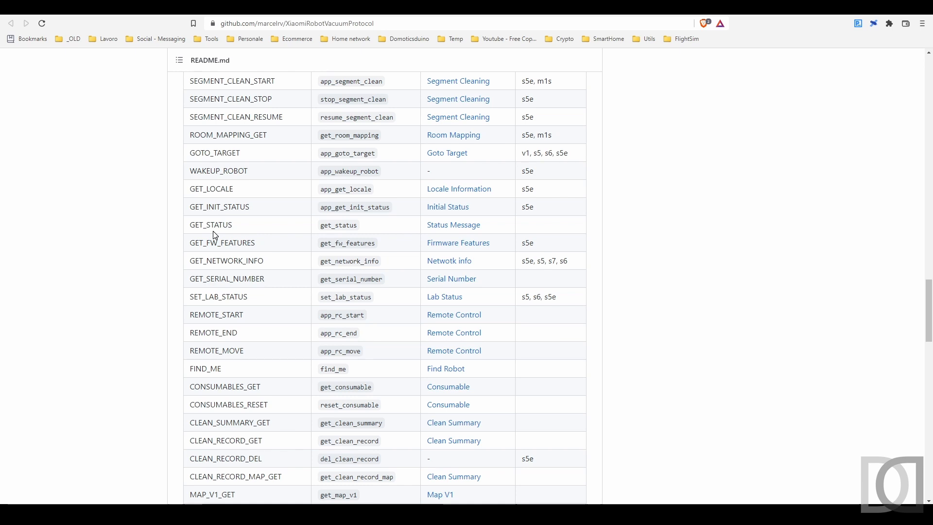
scroll(213, 232, down, 10)
scroll(211, 229, down, 2)
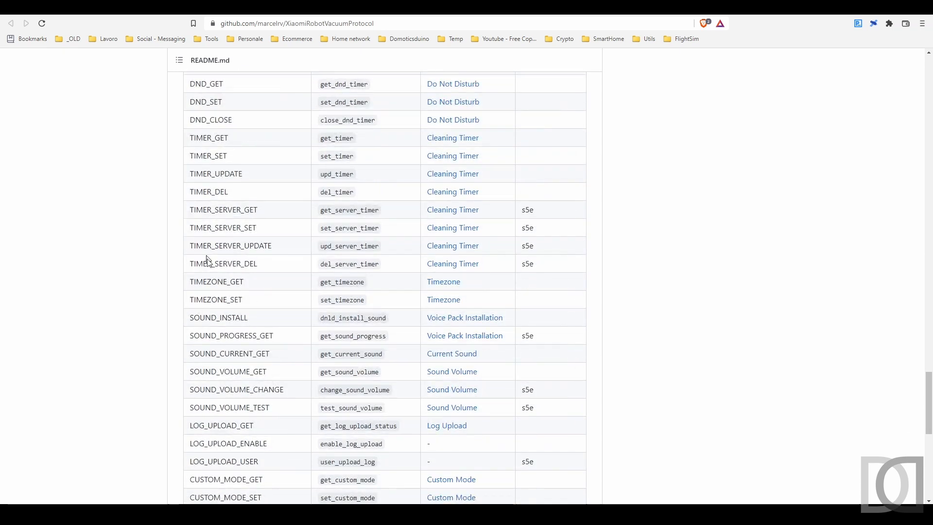
scroll(206, 209, up, 1)
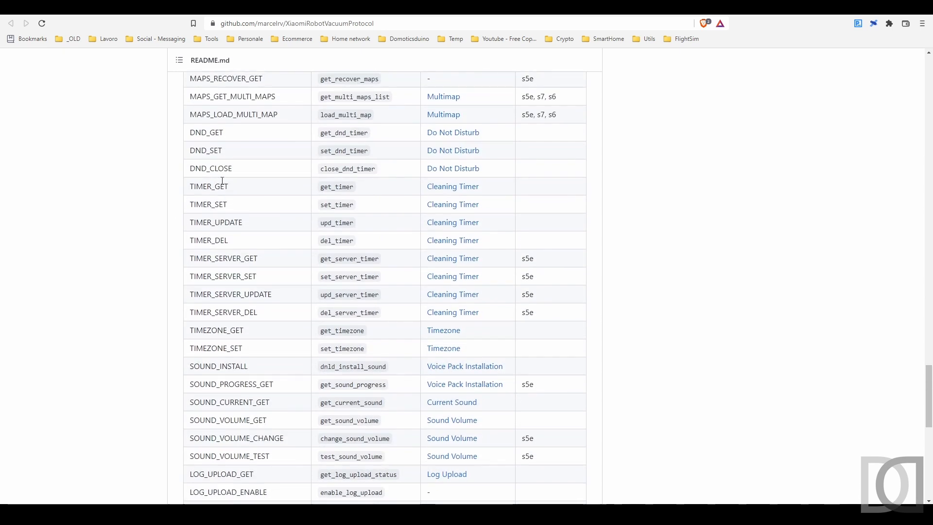
scroll(186, 245, down, 5)
scroll(185, 246, up, 11)
scroll(185, 246, up, 7)
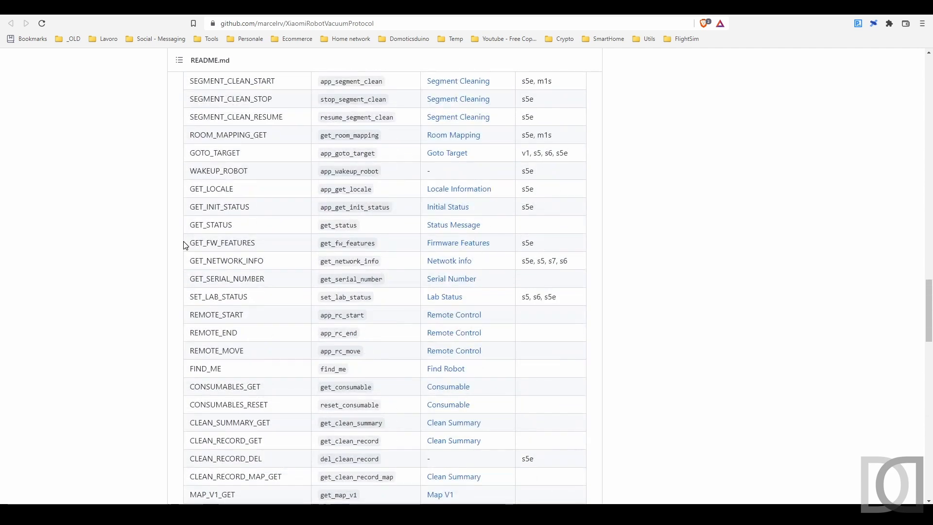
scroll(185, 246, up, 2)
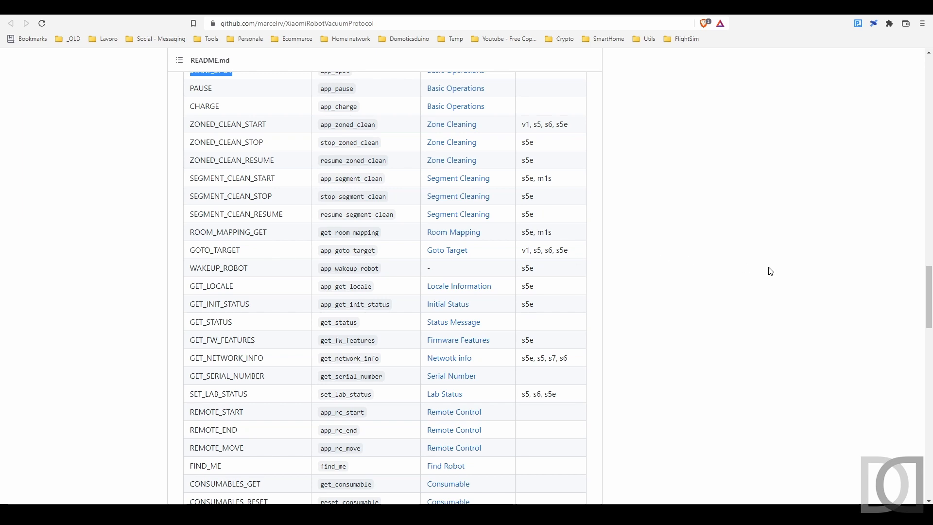
Step: Switch to the openHABian terminal, run openhab-cli console and log in with the console password
drag(932, 146, 338, 140)
key(super+Right)
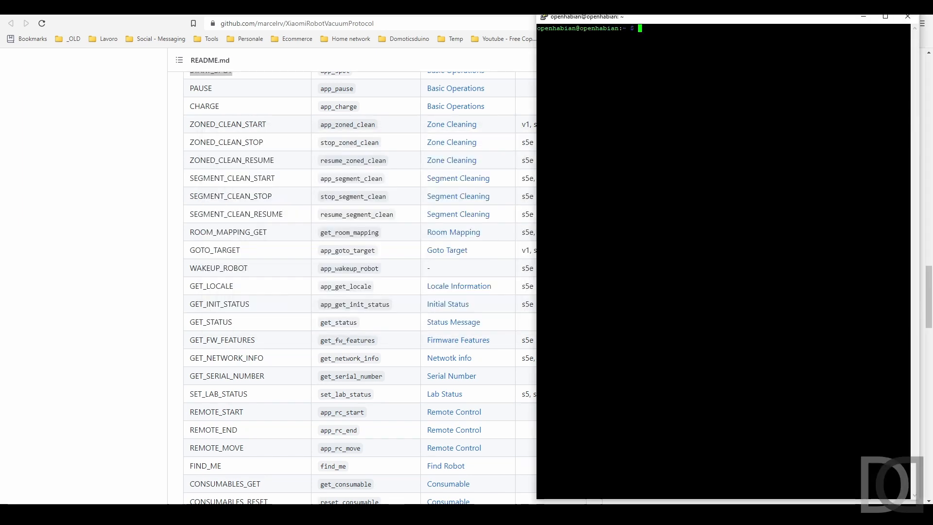
text(openhab)
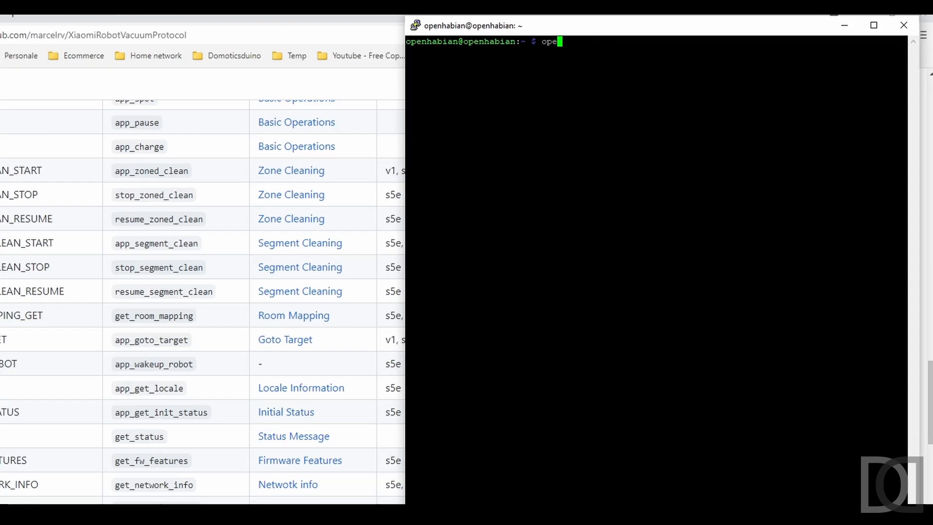
text(-c)
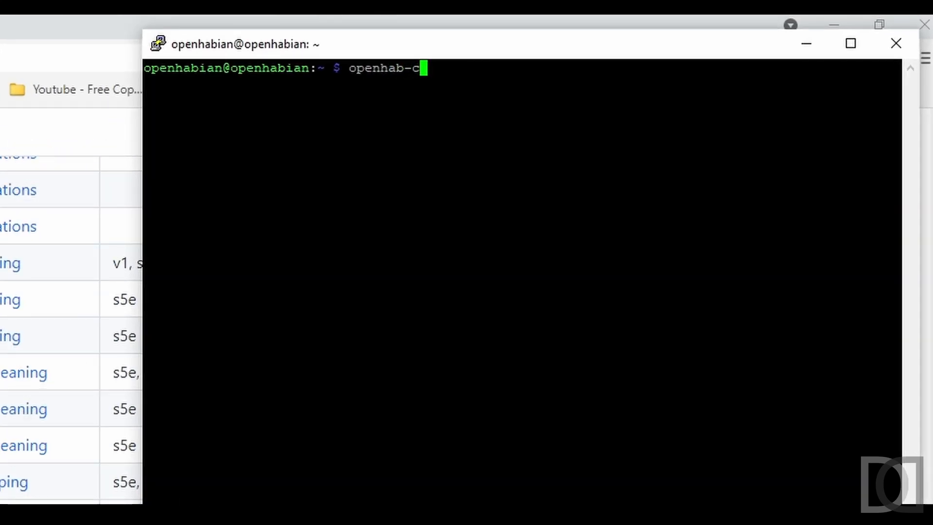
text(li console)
key(Return)
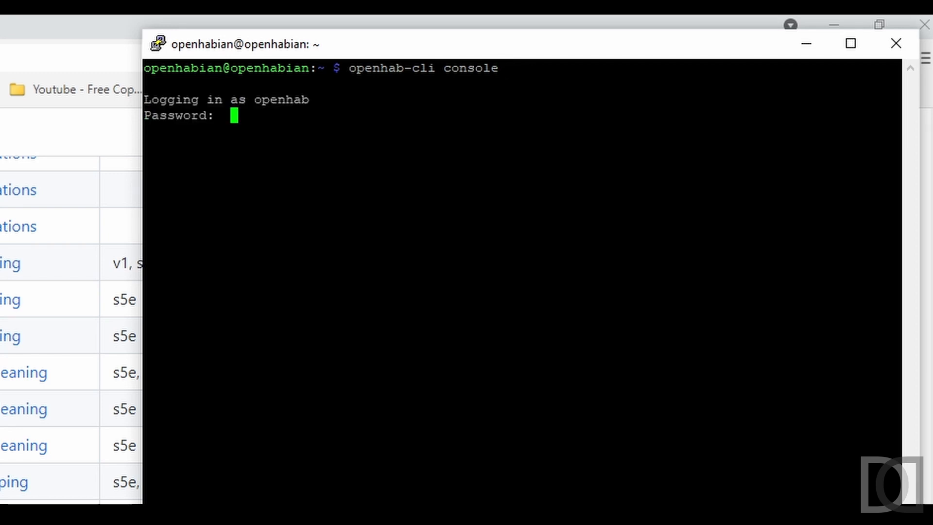
key(Return)
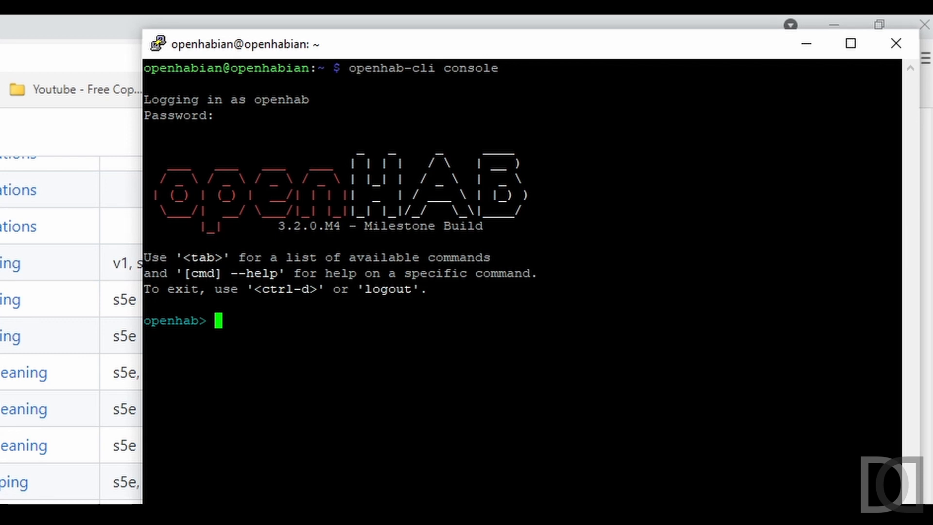
Step: List the available console commands, including the openhab ones, and run openhab:send without arguments to read its usage
key(Tab)
key(y)
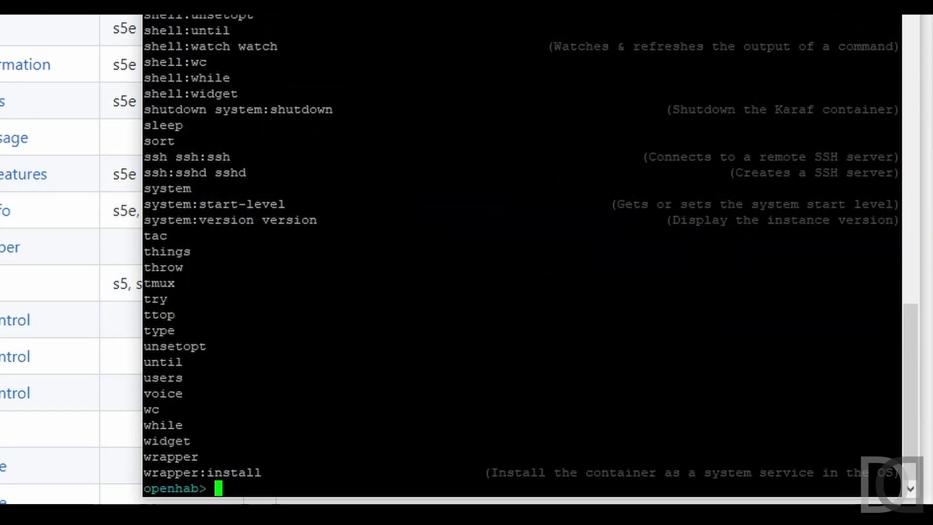
text(open)
key(Tab)
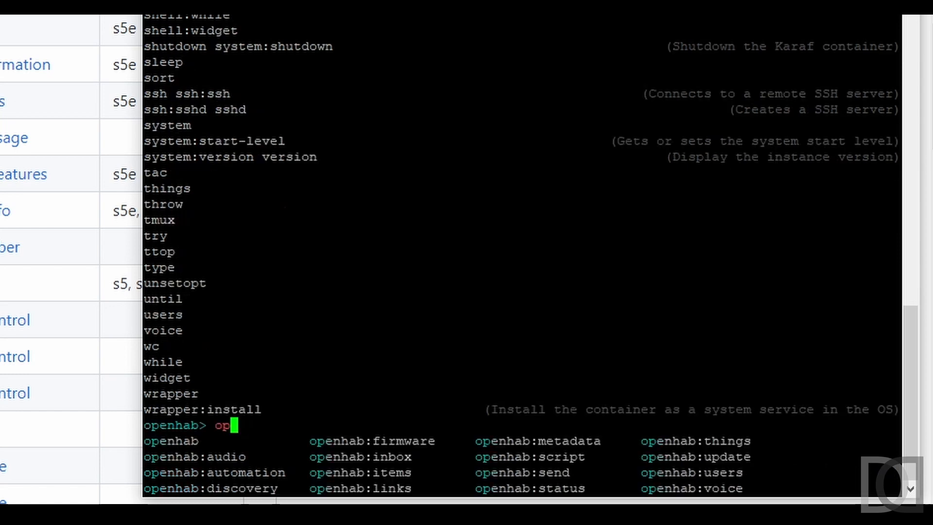
text(hab)
key(Tab)
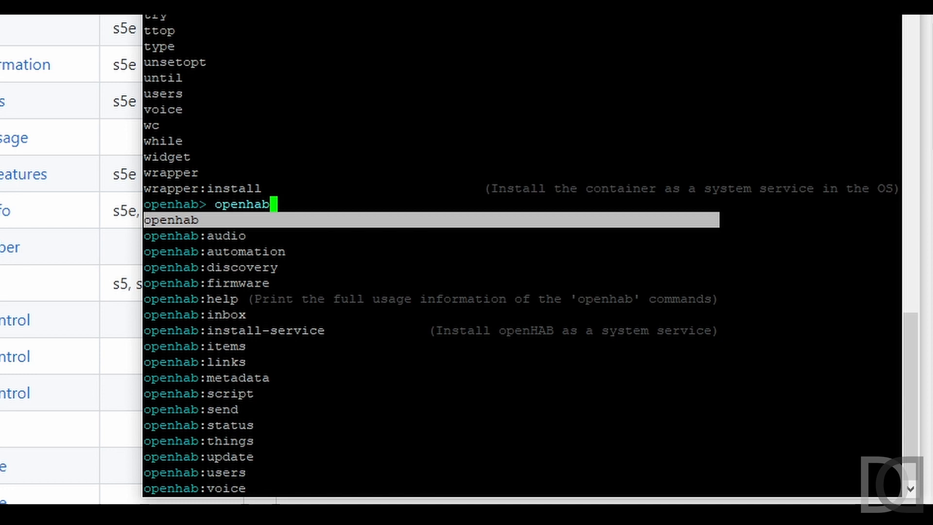
text(:send)
key(Return)
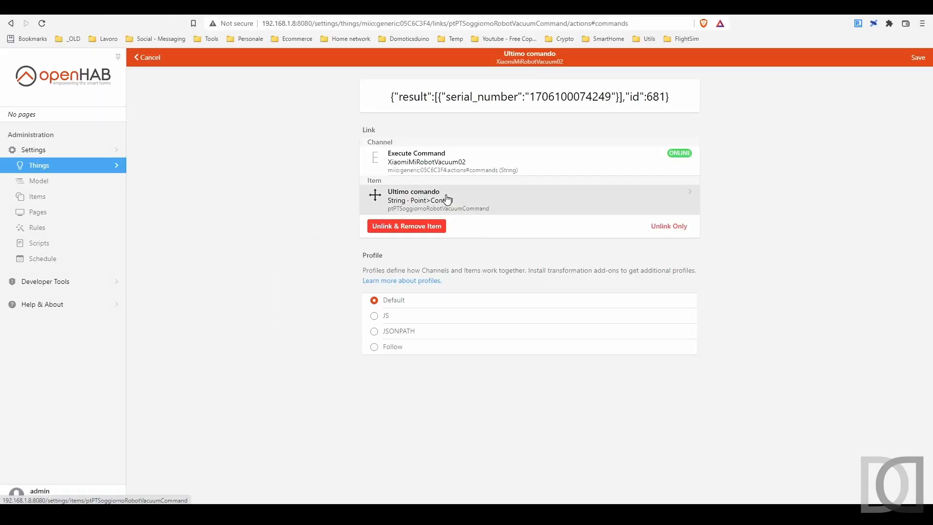
Step: Copy the name of the Ultimo comando item and enter openhab:send ptPTSoggiornoRobotVacuumCommand at the console prompt without running it
click(447, 199)
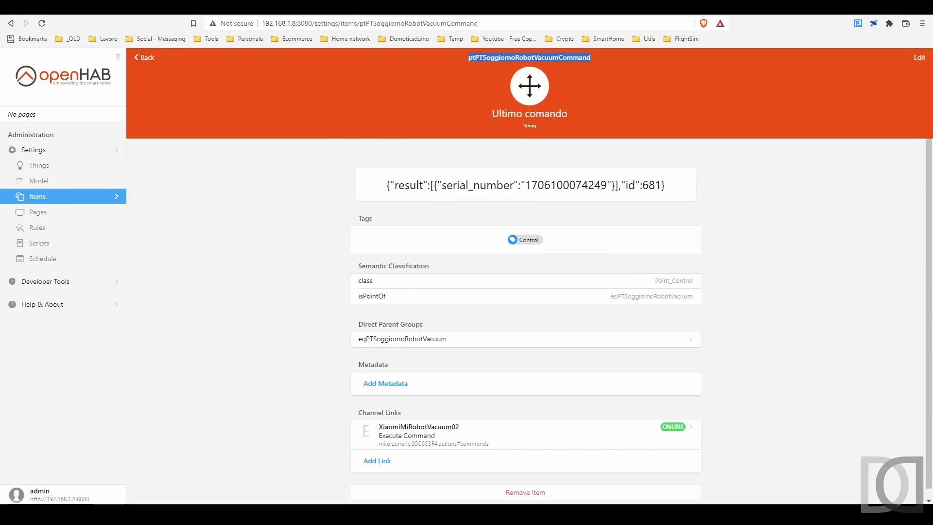
key(alt+Tab)
text(openh)
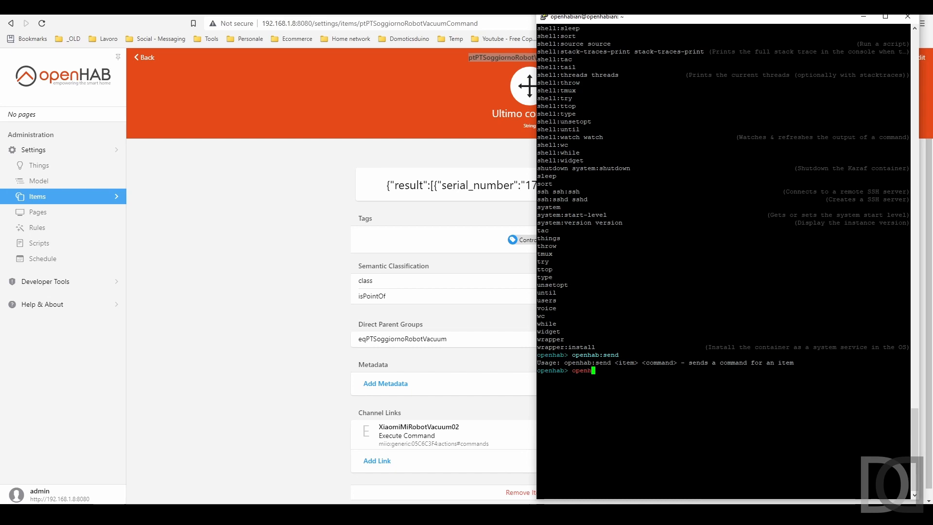
key(Tab)
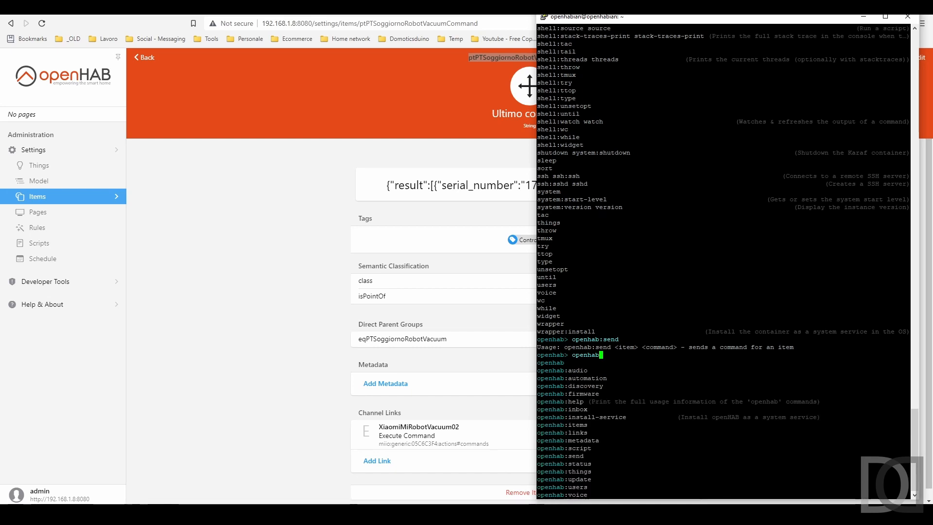
text(:send)
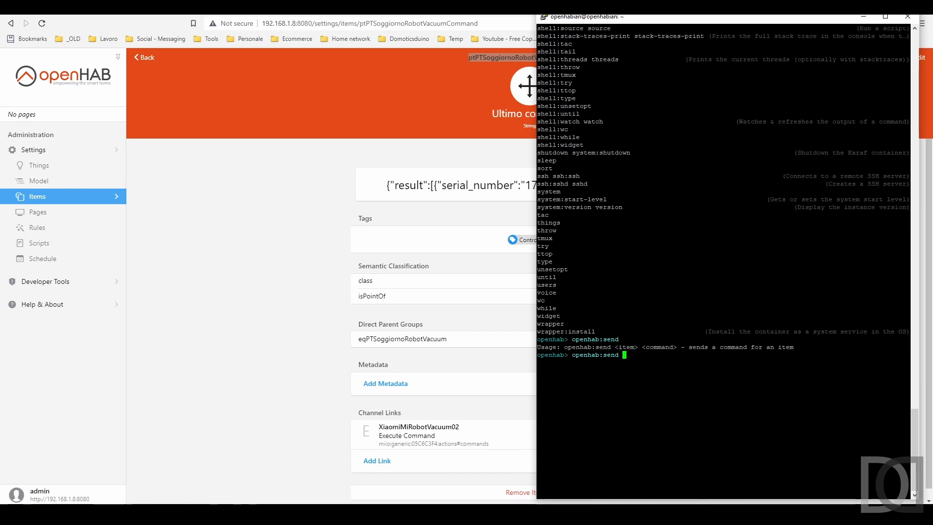
right_click(673, 384)
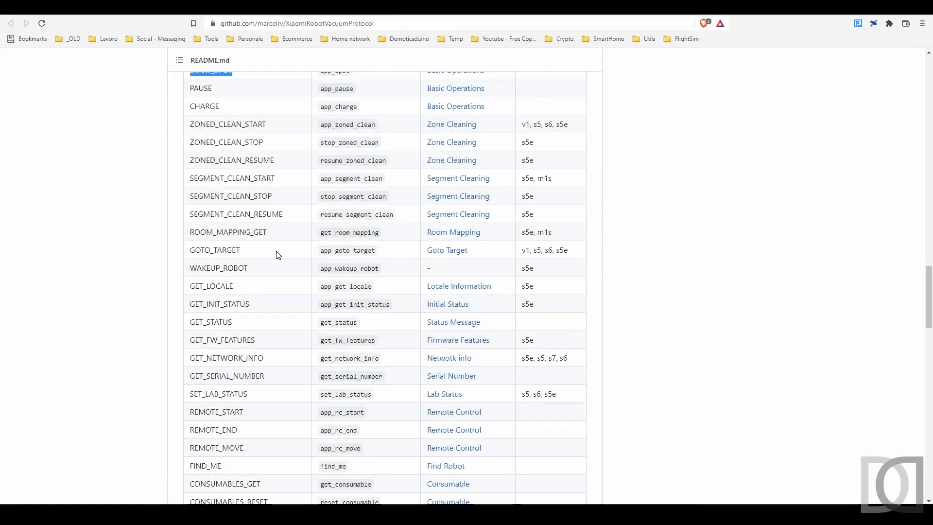
Step: Select the get_consumable command in the Vacuum Commands table of the GitHub page
scroll(278, 256, down, 1)
scroll(277, 255, down, 1)
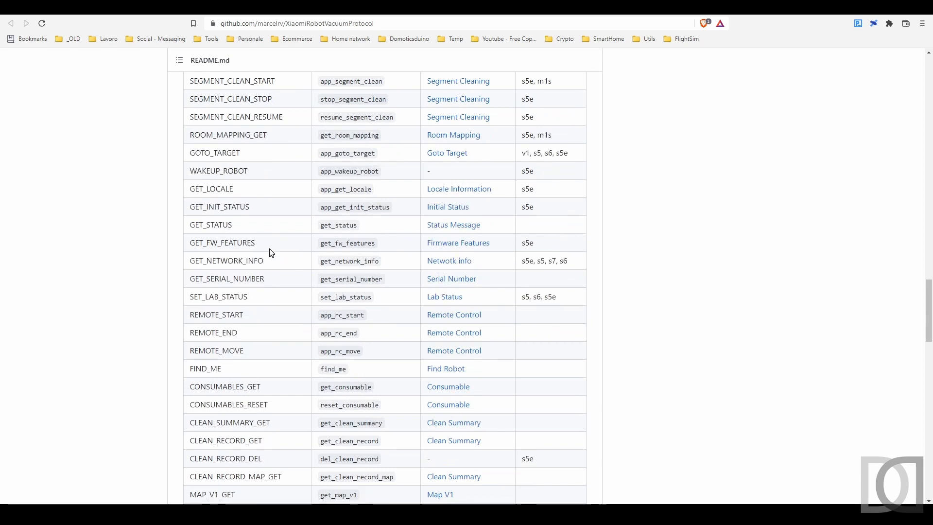
scroll(270, 250, down, 3)
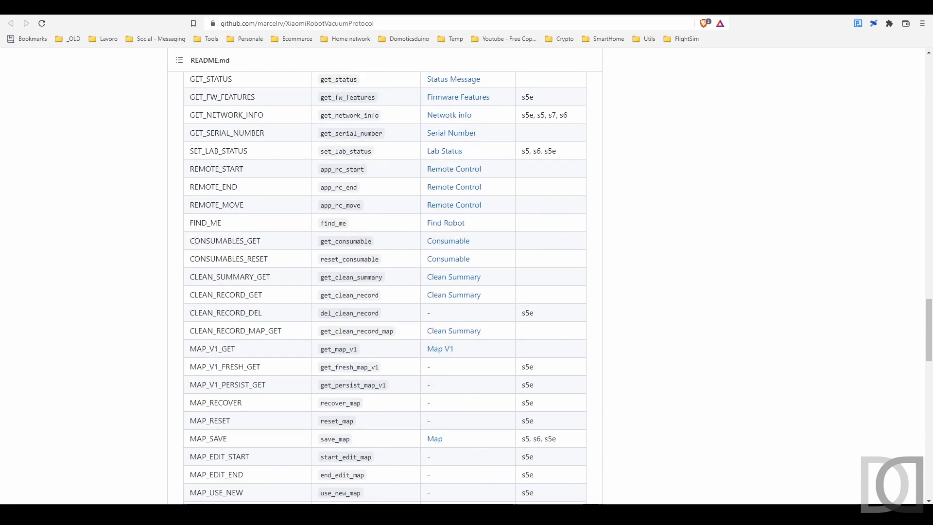
drag(191, 240, 382, 245)
key(ctrl+c)
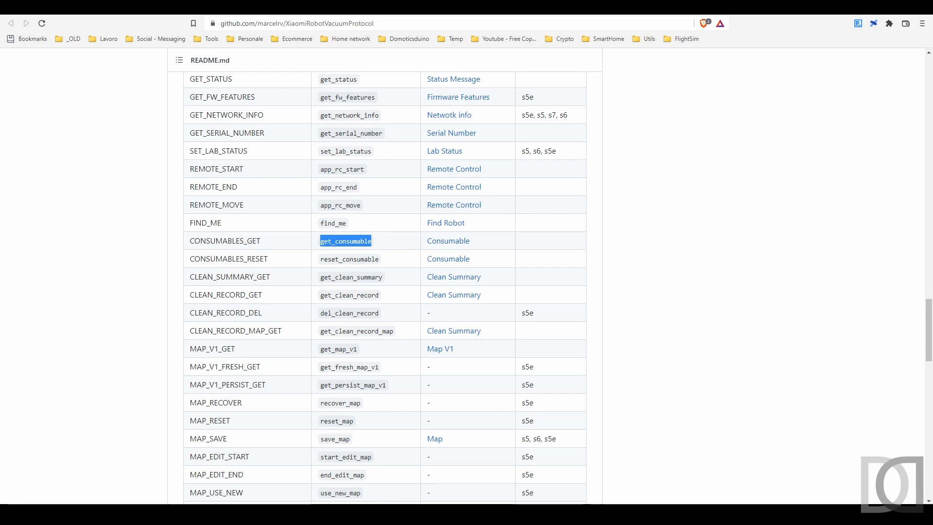
Step: Arrange the browser window with the Ultimo comando item page so its state is visible beside the terminal, and return to the console
click(184, 7)
click(333, 512)
drag(427, 7, 192, 18)
click(727, 18)
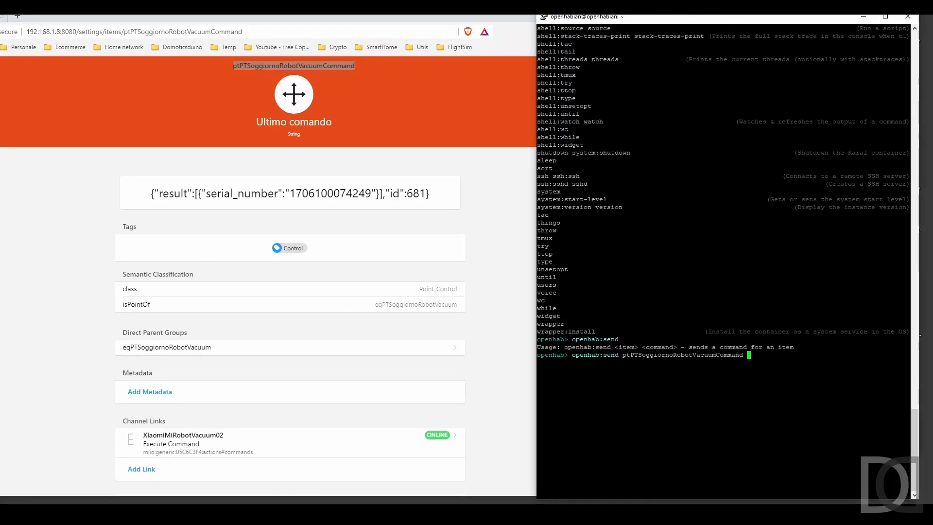
Step: Send get_consumable and get_status to ptPTSoggiornoRobotVacuumCommand from the openHAB console
key(shift+Insert)
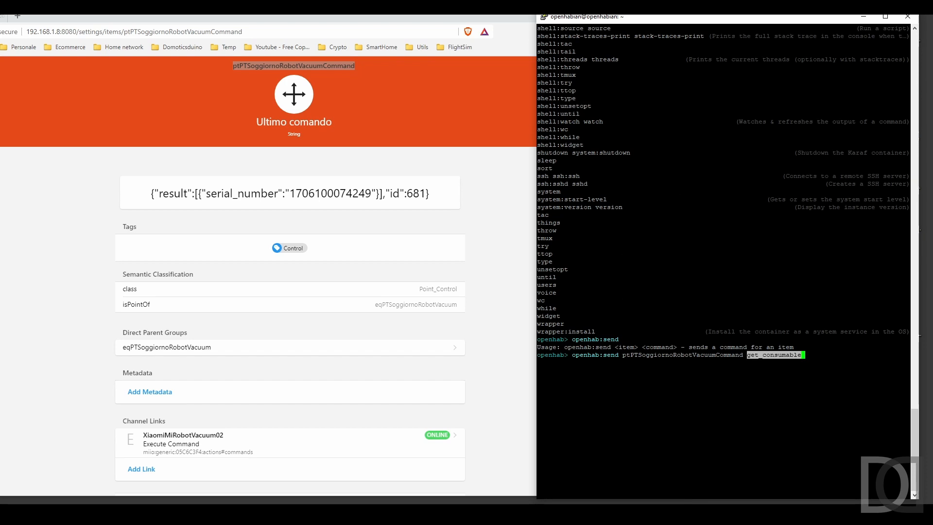
key(Return)
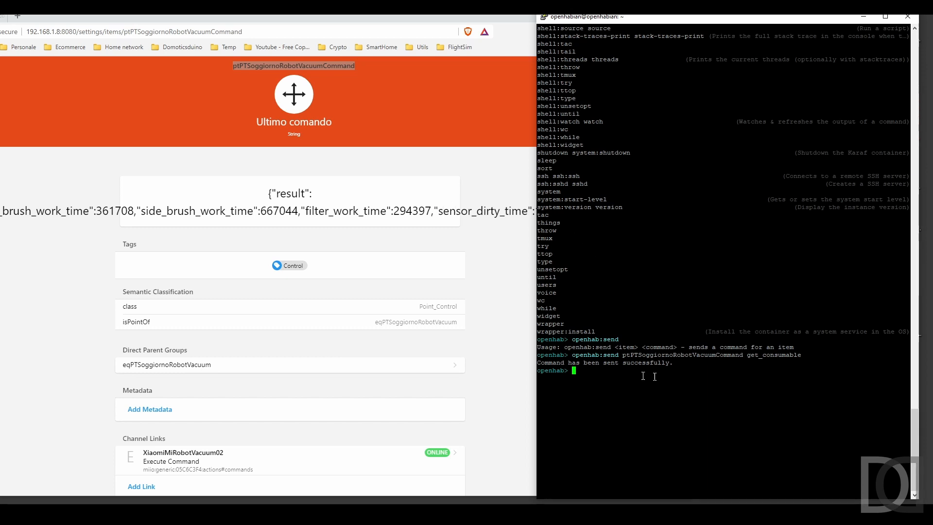
key(Up)
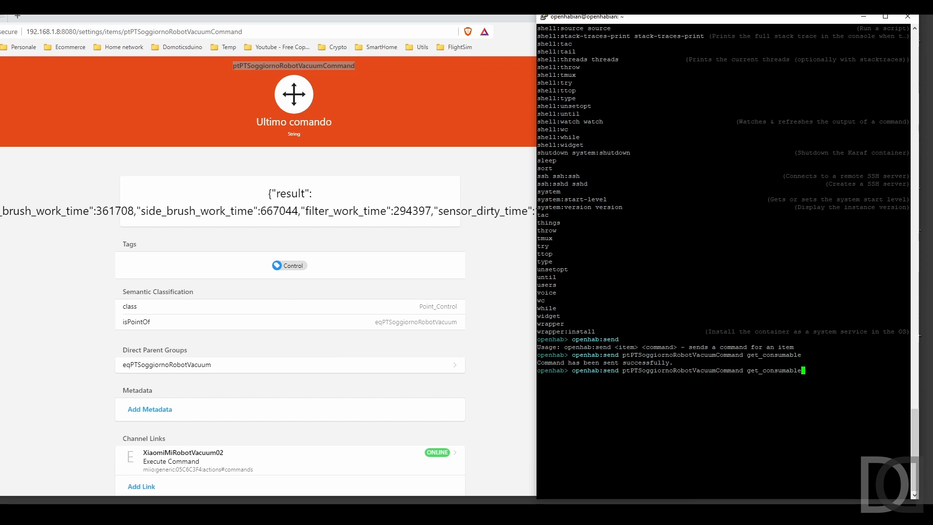
key(BackSpace)
key(BackSpace)
key(BackSpace)
key(BackSpace)
key(BackSpace)
key(BackSpace)
key(BackSpace)
key(BackSpace)
key(BackSpace)
key(BackSpace)
key(BackSpace)
key(BackSpace)
key(BackSpace)
key(BackSpace)
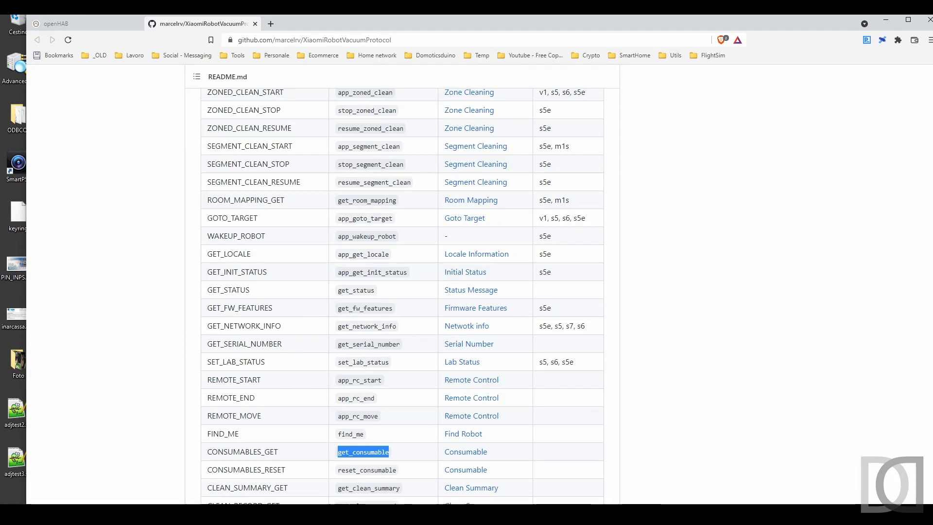
drag(338, 290, 393, 293)
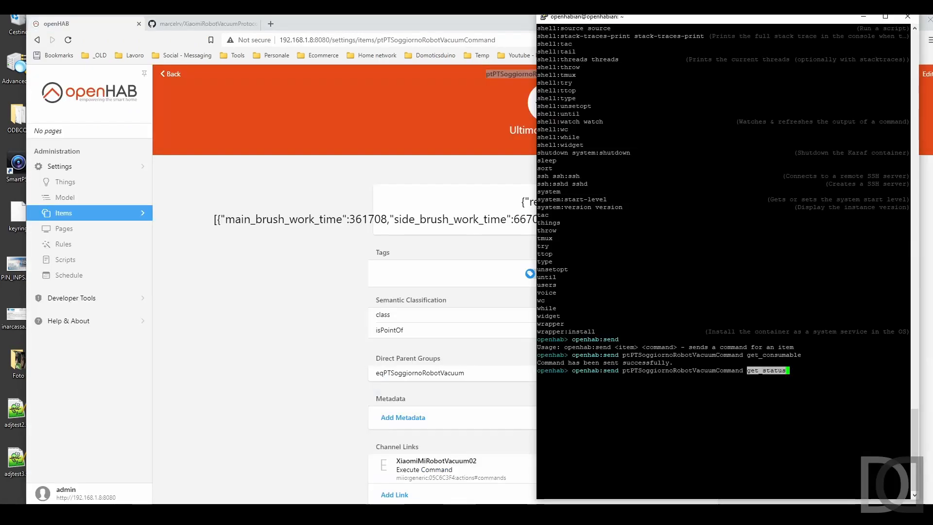
key(Return)
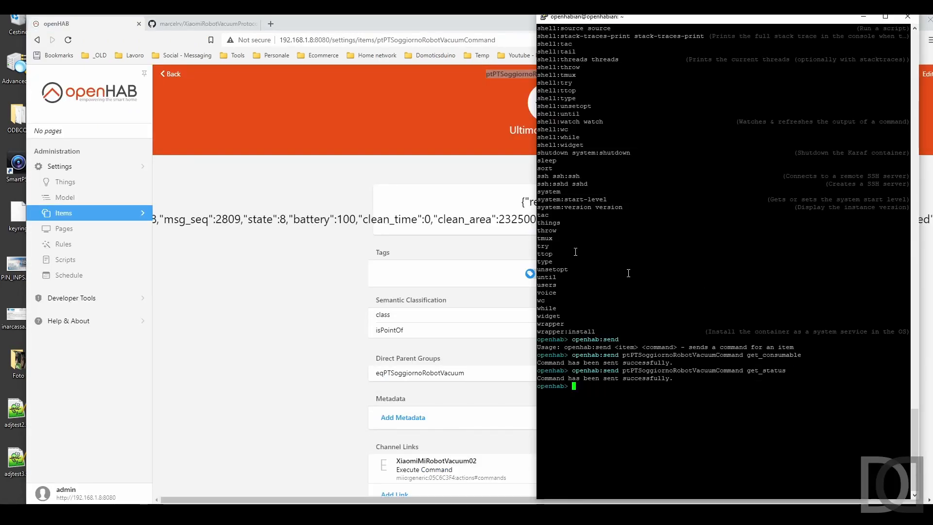
Step: Bring the Ultimo comando item page to the front and examine the get_status response in its state
click(358, 179)
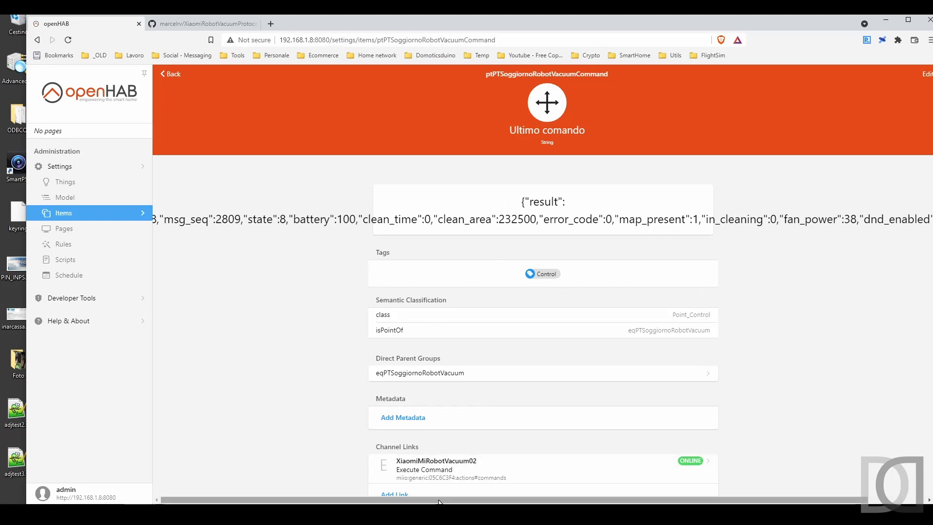
drag(235, 216, 203, 219)
click(269, 240)
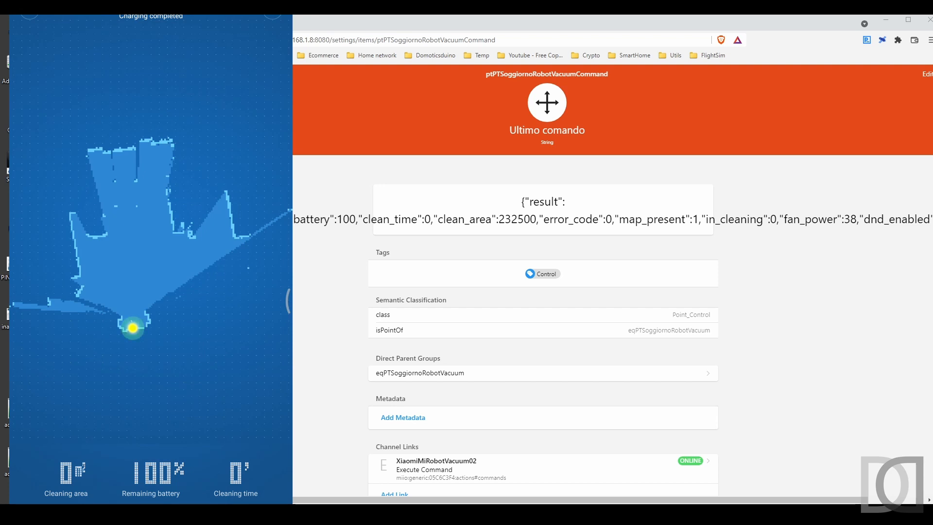
Step: Return to the GitHub protocol page and select the app_start command in the Vacuum Commands table
click(194, 23)
scroll(296, 249, up, 4)
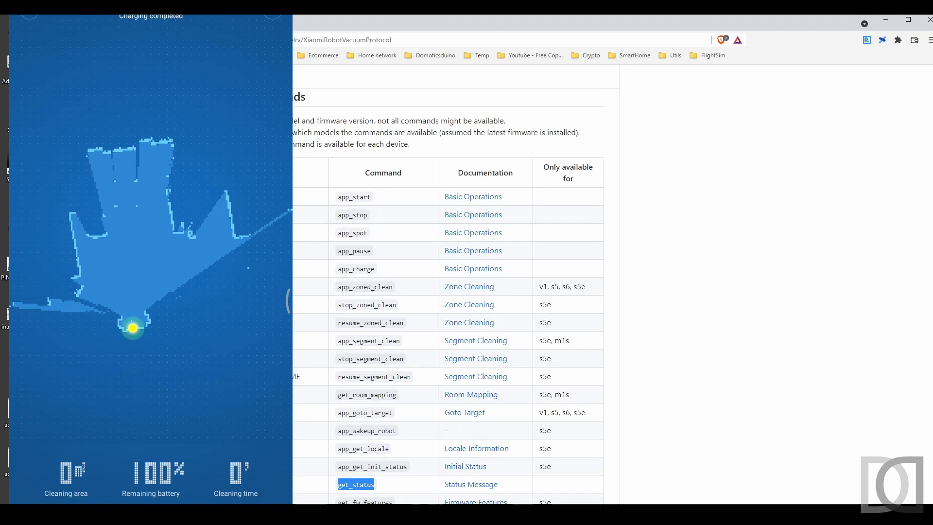
double_click(371, 197)
key(ctrl+c)
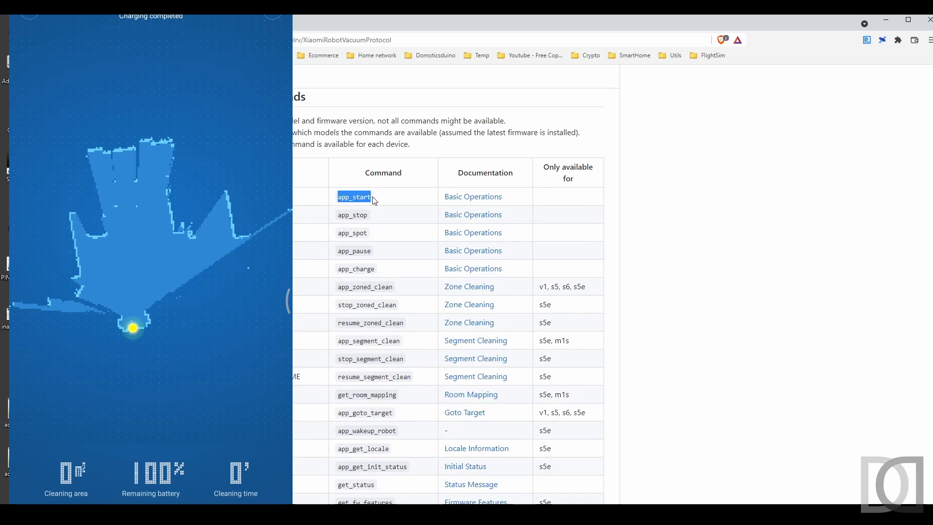
Step: Reuse the previous console line to send app_start to ptPTSoggiornoRobotVacuumCommand in place of get_status
key(alt+Tab)
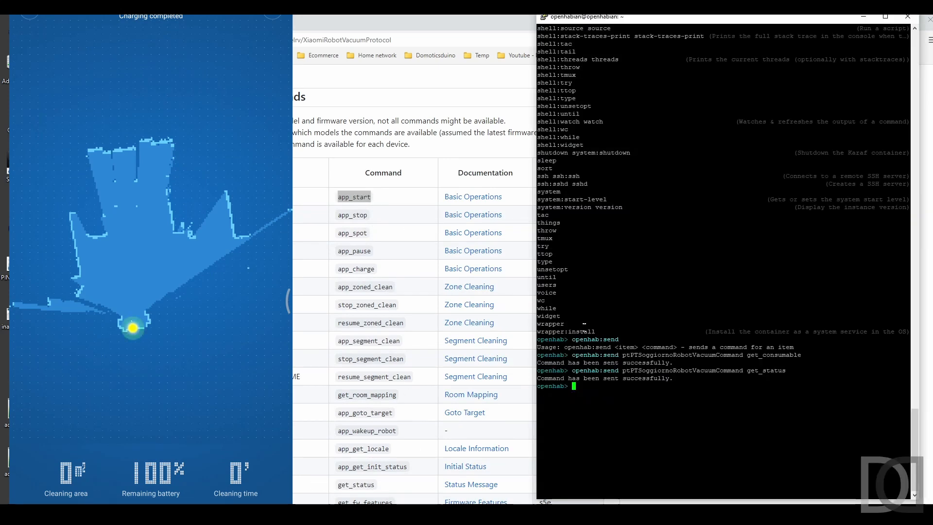
key(Up)
key(BackSpace)
key(BackSpace)
key(BackSpace)
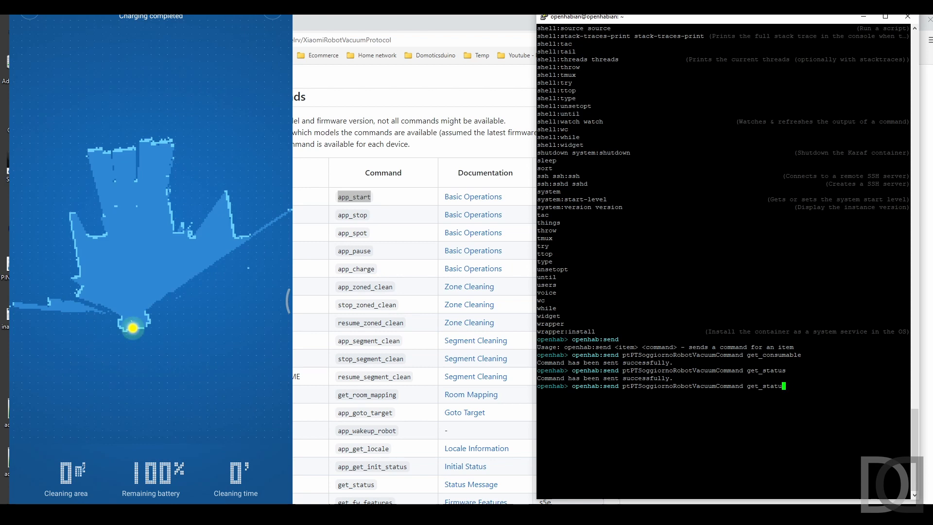
key(BackSpace)
key(BackSpace)
key(BackSpace)
key(BackSpace)
key(BackSpace)
key(BackSpace)
key(BackSpace)
key(shift+Insert)
key(Return)
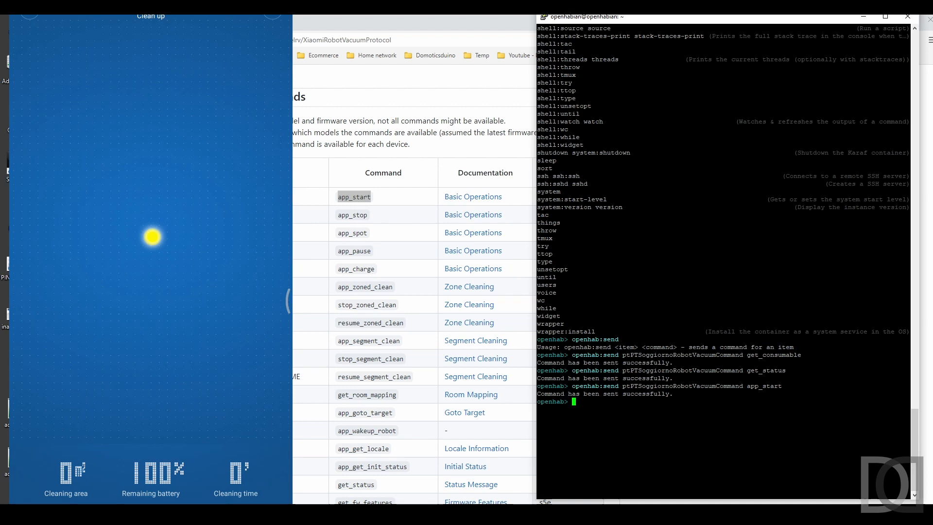
Step: Check the Ultimo comando item's response, and select app_pause in the GitHub table of vacuum commands
click(233, 23)
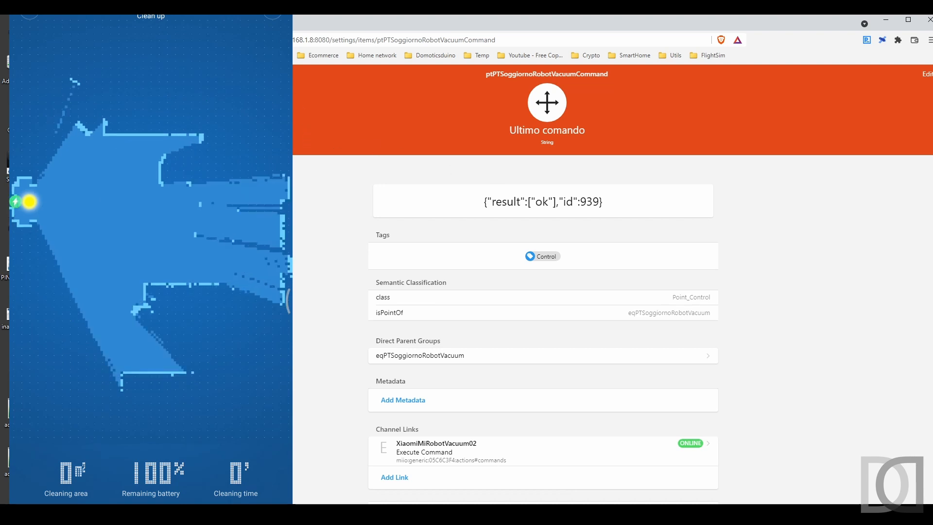
key(ctrl+Tab)
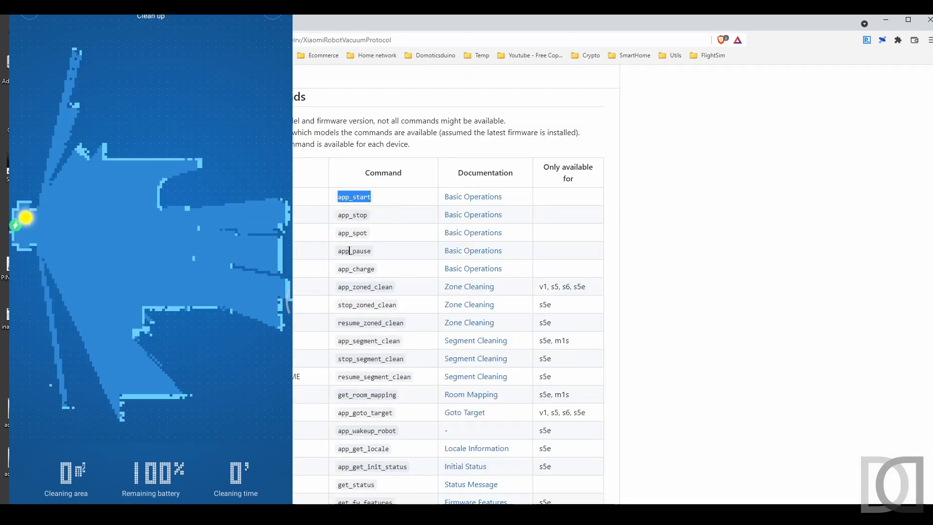
drag(338, 250, 391, 255)
key(ctrl+c)
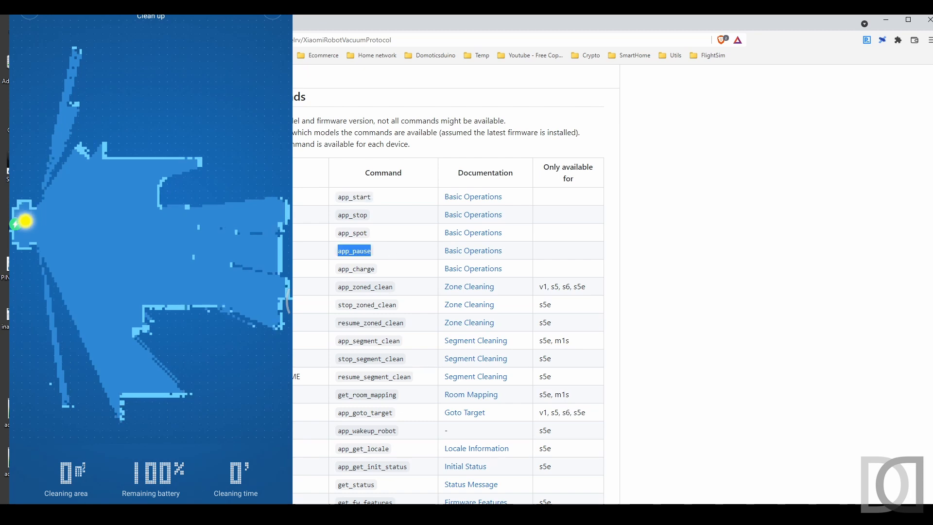
Step: Send app_pause to ptPTSoggiornoRobotVacuumCommand from the openHAB console by editing the previous command
click(319, 511)
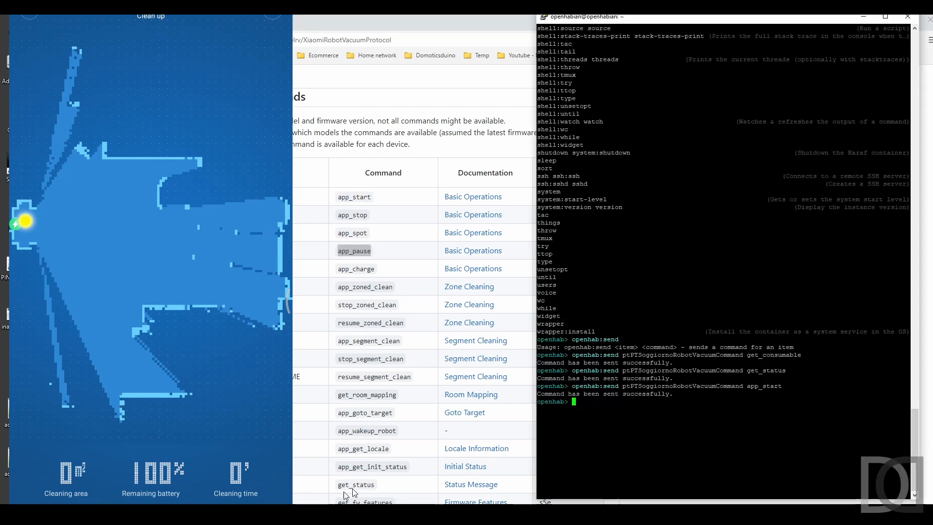
key(Up)
key(BackSpace)
key(BackSpace)
key(BackSpace)
key(BackSpace)
key(BackSpace)
key(BackSpace)
key(BackSpace)
key(BackSpace)
key(BackSpace)
key(shift+Insert)
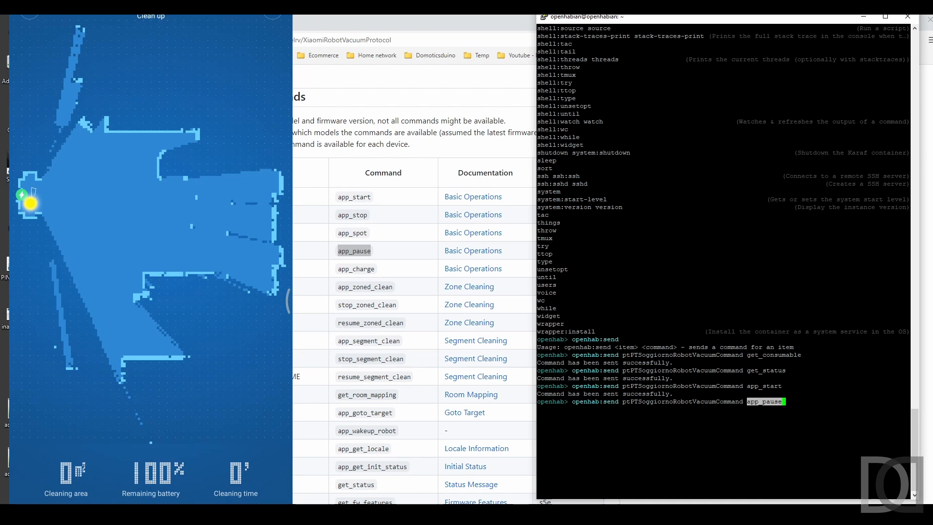
key(Return)
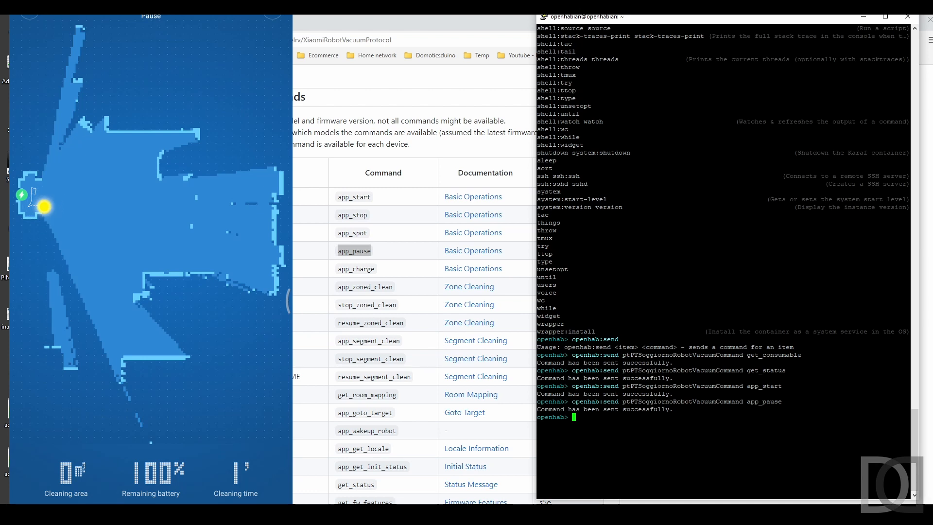
Step: Copy app_charge from the GitHub command table and send it to ptPTSoggiornoRobotVacuumCommand in the console
click(339, 270)
drag(339, 270, 389, 271)
key(super+c)
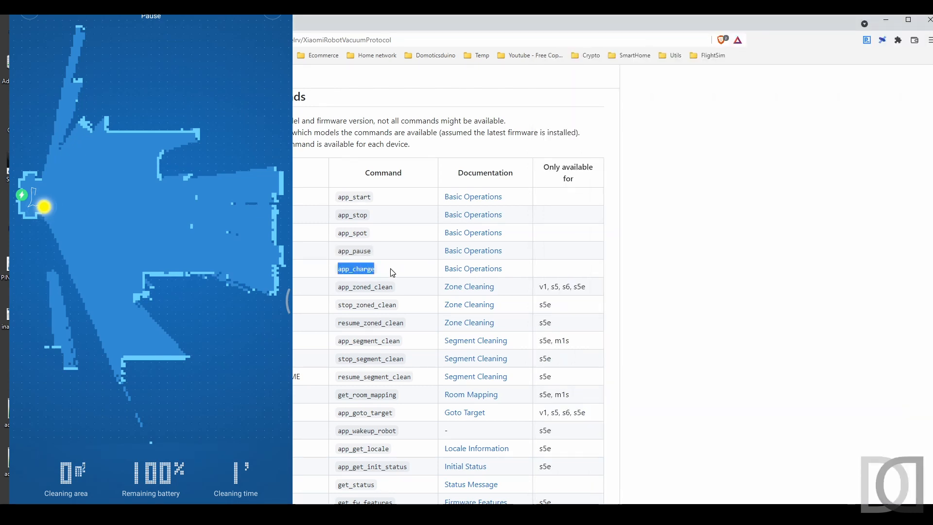
key(alt+Tab)
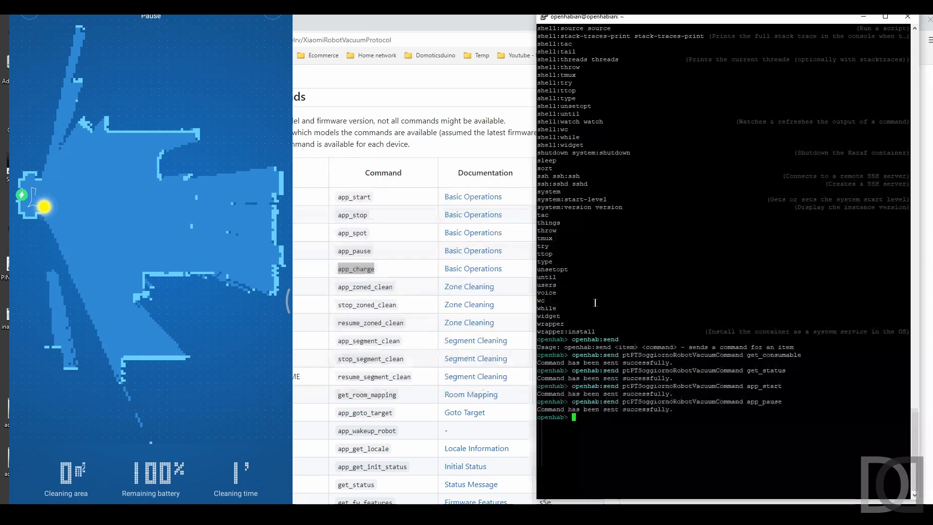
key(Up)
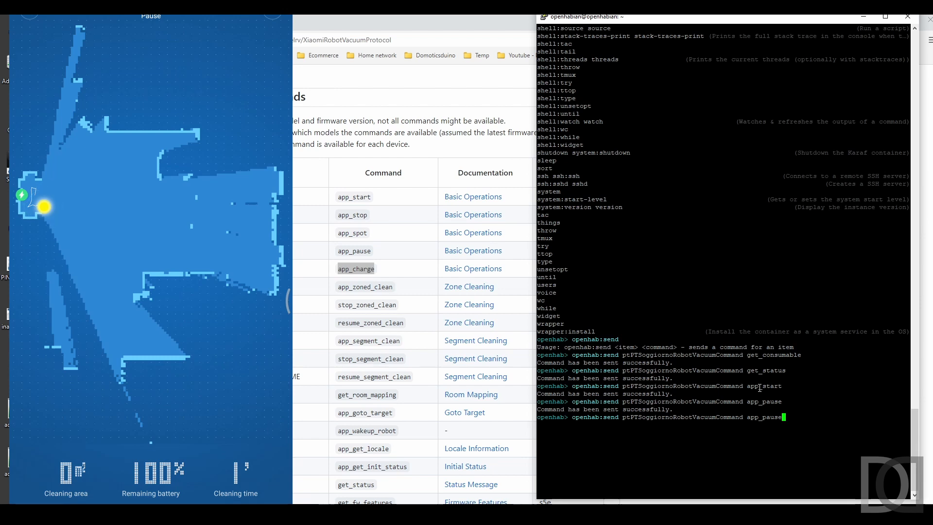
key(BackSpace)
key(BackSpace)
key(BackSpace)
key(BackSpace)
key(BackSpace)
key(BackSpace)
key(BackSpace)
key(BackSpace)
key(BackSpace)
right_click(755, 384)
key(Return)
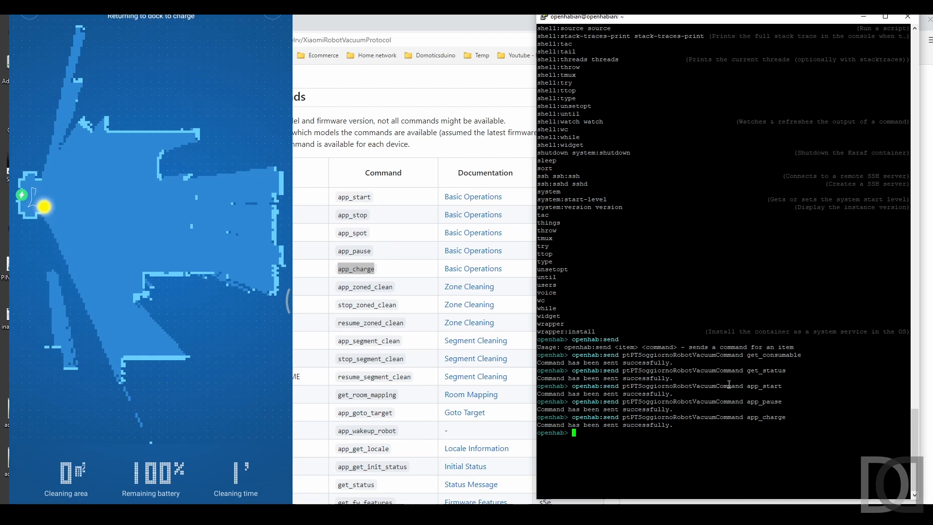
Step: Check the Ultimo comando response, and open the Stato item link under the State channel of XiaomiMiRobotVacuum02 to view its value
click(146, 22)
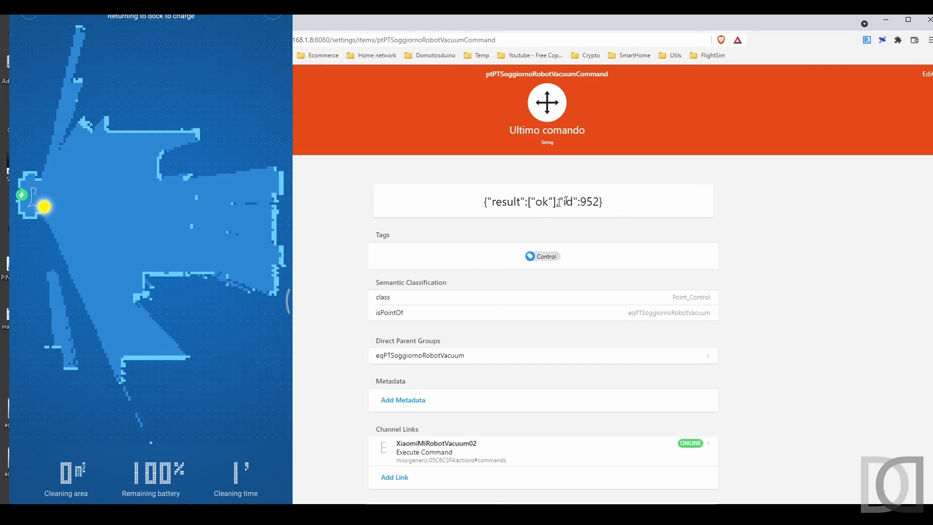
click(169, 74)
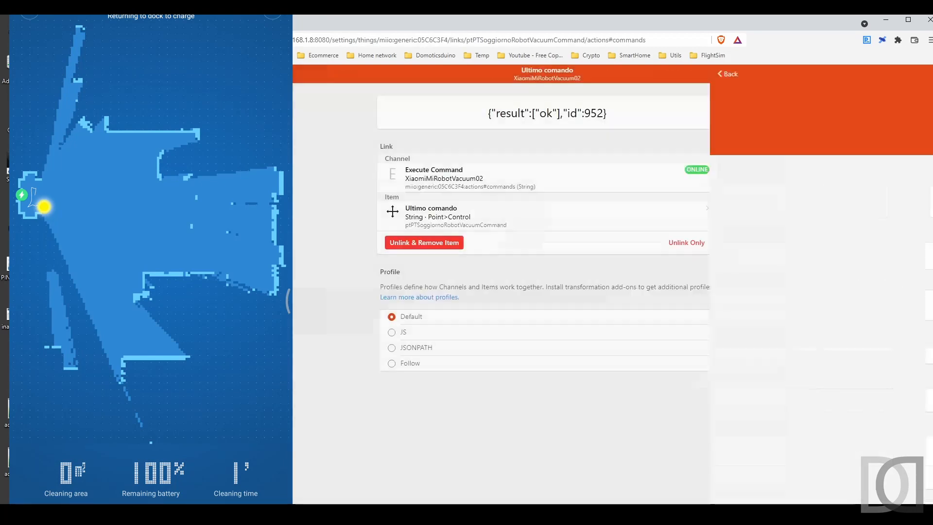
click(149, 74)
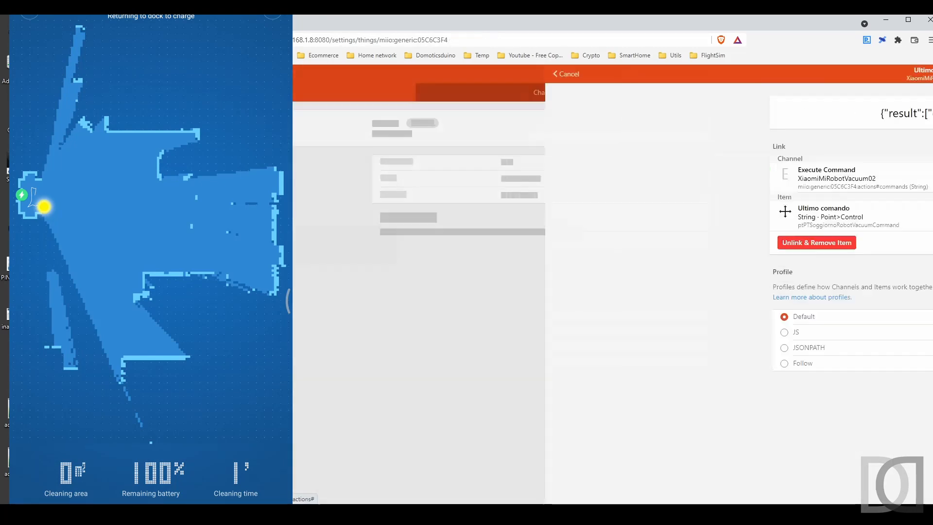
click(529, 94)
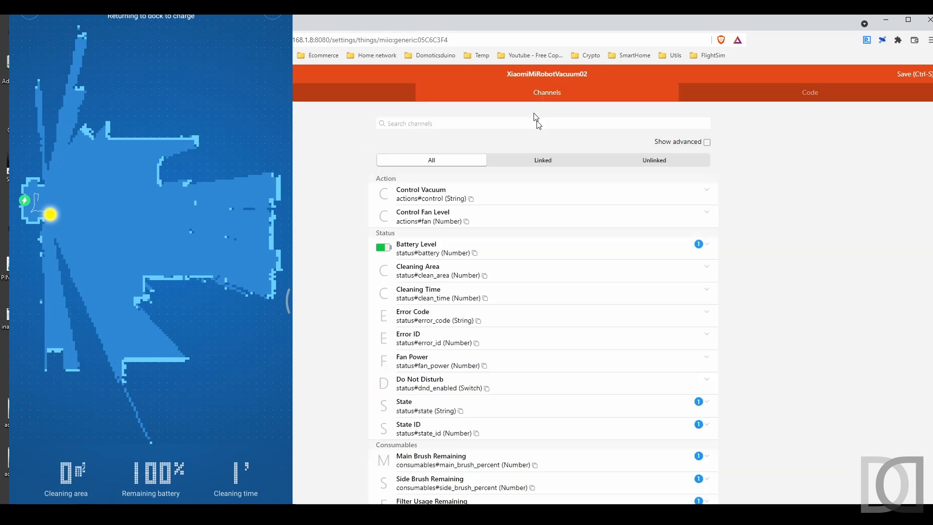
scroll(545, 284, down, 2)
click(433, 314)
click(429, 338)
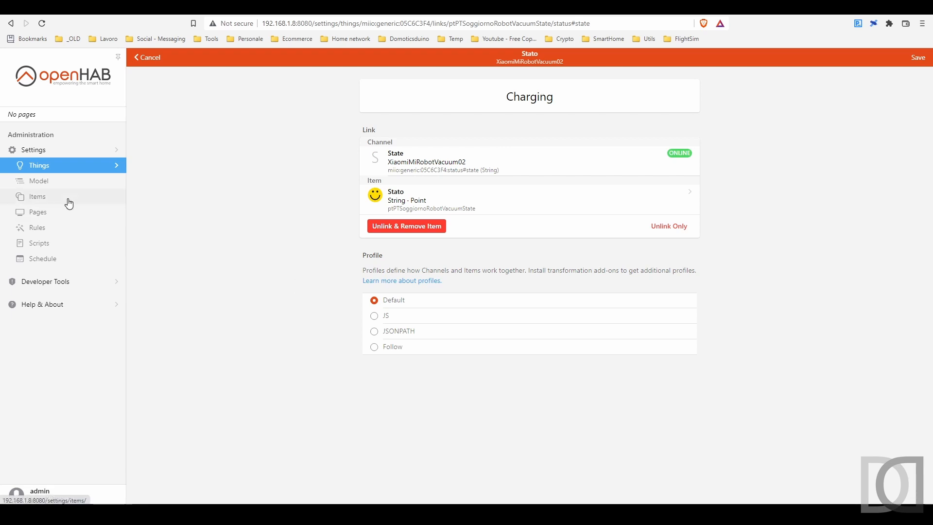
Step: Create a Switch item named itAbilitaPuliziaRobot with the label Abilita Pulizia Robot
click(69, 200)
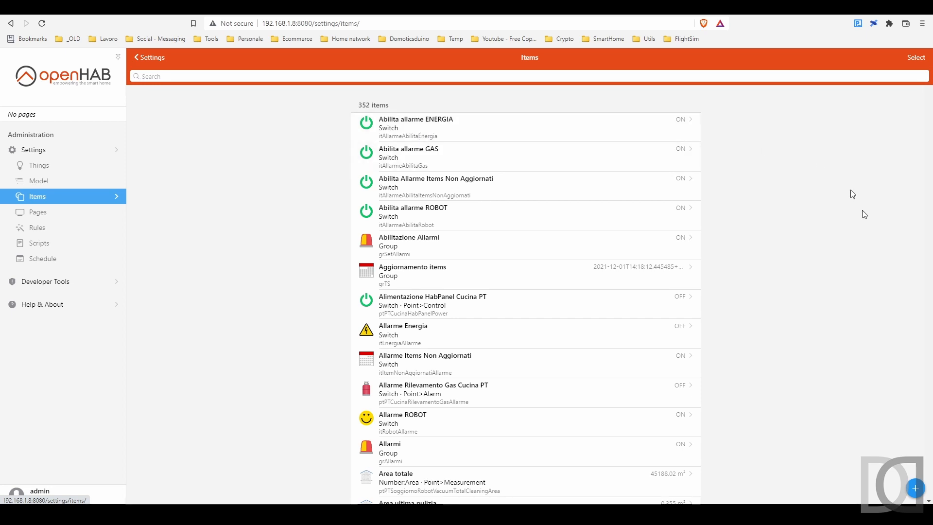
click(915, 488)
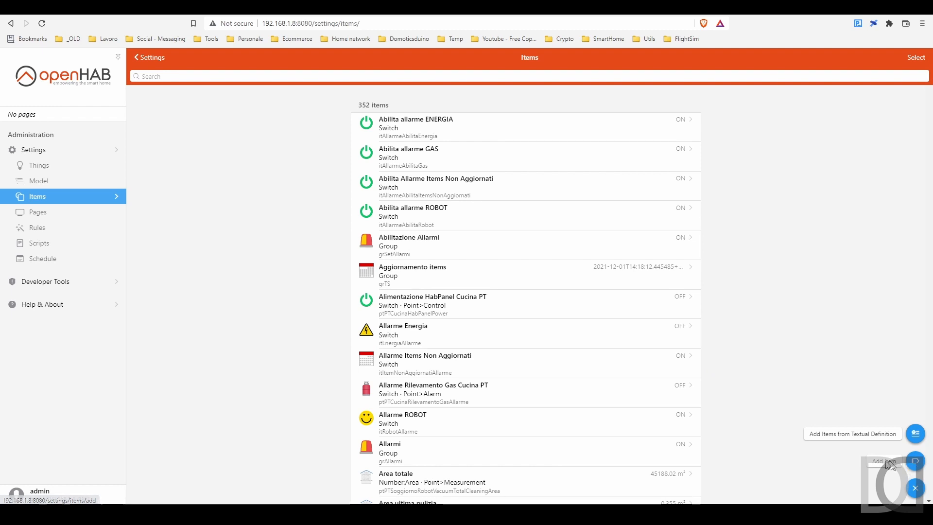
click(917, 461)
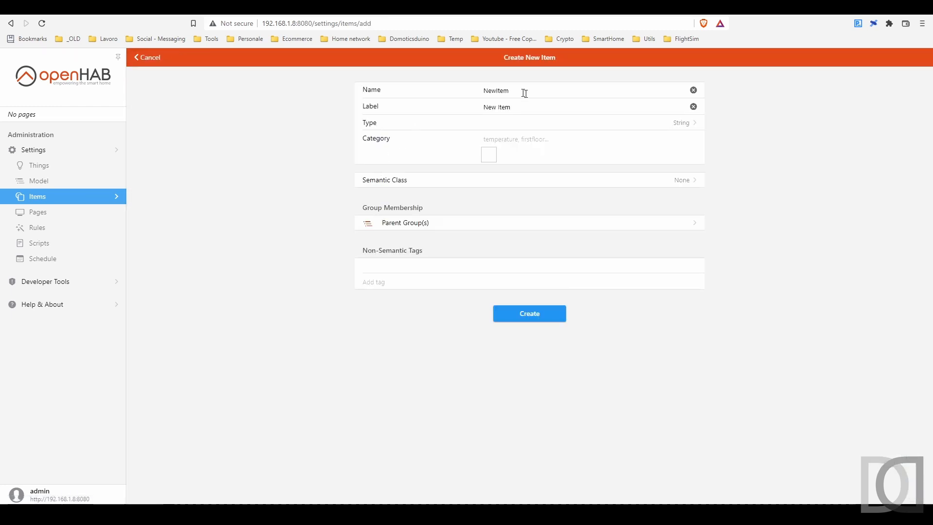
drag(523, 93, 419, 97)
text(itAbilitaPuliziaRo)
key(Tab)
text(Abilita Pulizia Robot)
click(686, 123)
click(348, 184)
click(532, 312)
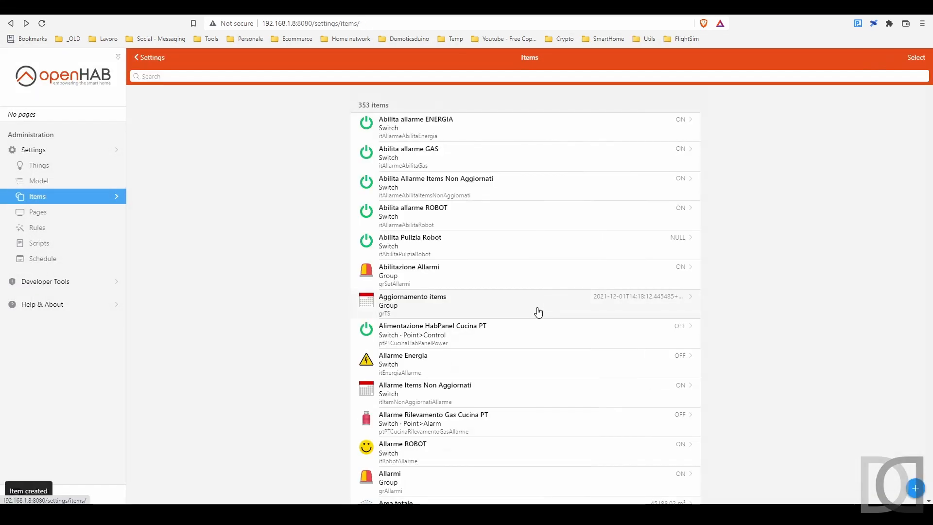
Step: Create a new rule named Pulizia ROBOT
click(62, 229)
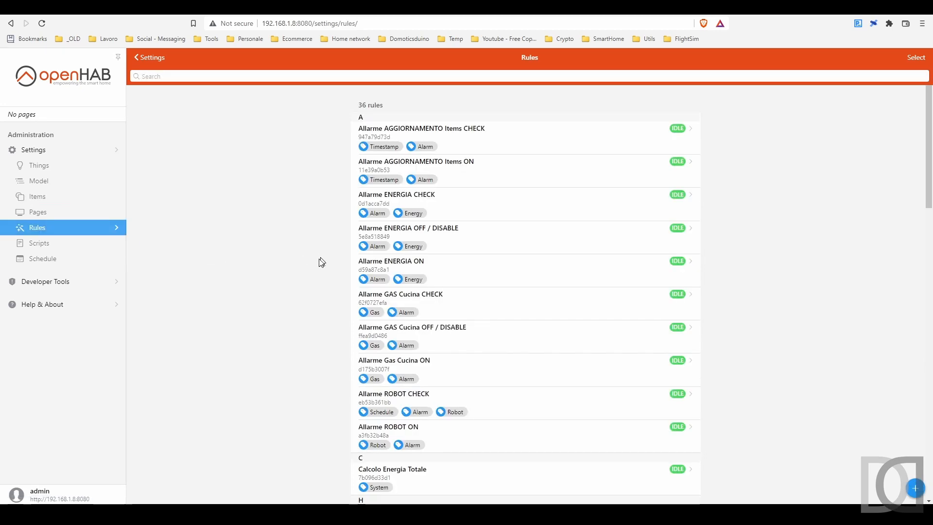
click(916, 488)
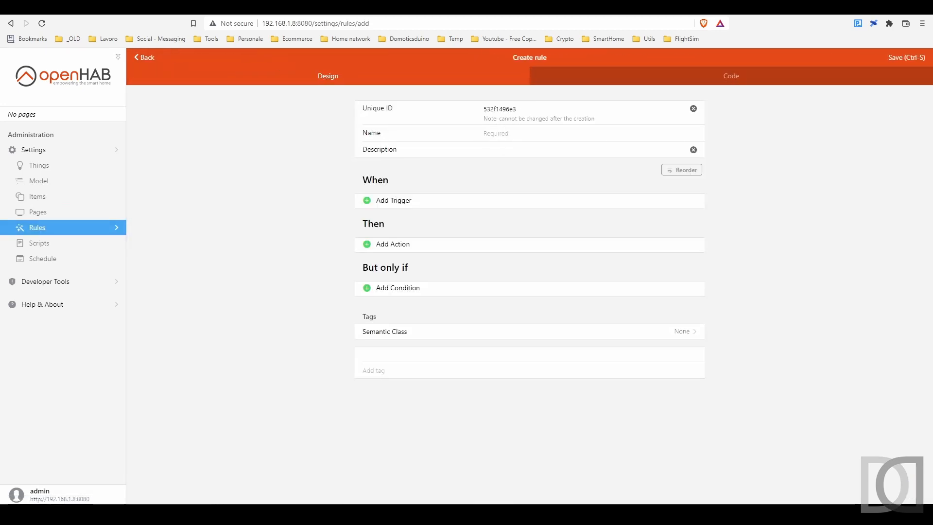
drag(516, 109, 431, 105)
key(Tab)
text(Pulizia RO)
Step: Add a time trigger that fires the rule at a fixed time of the day, 04:00
click(404, 202)
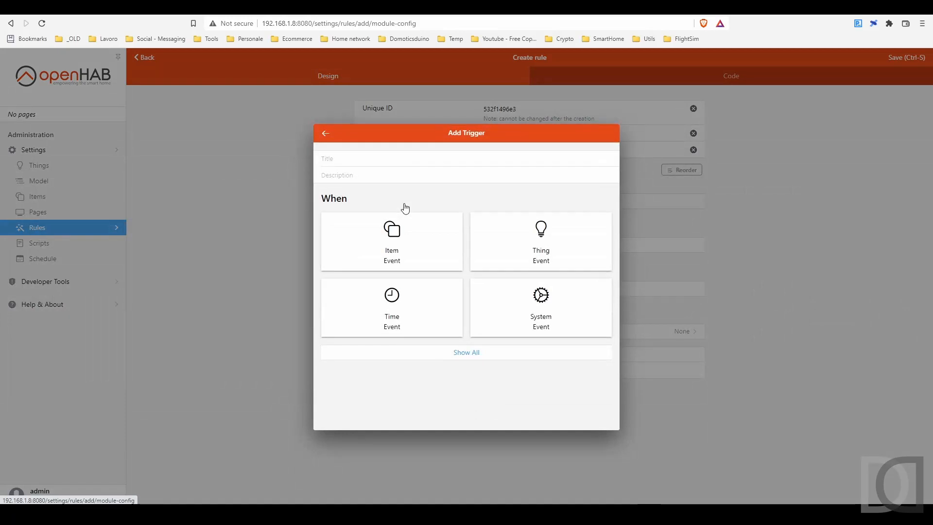
click(392, 315)
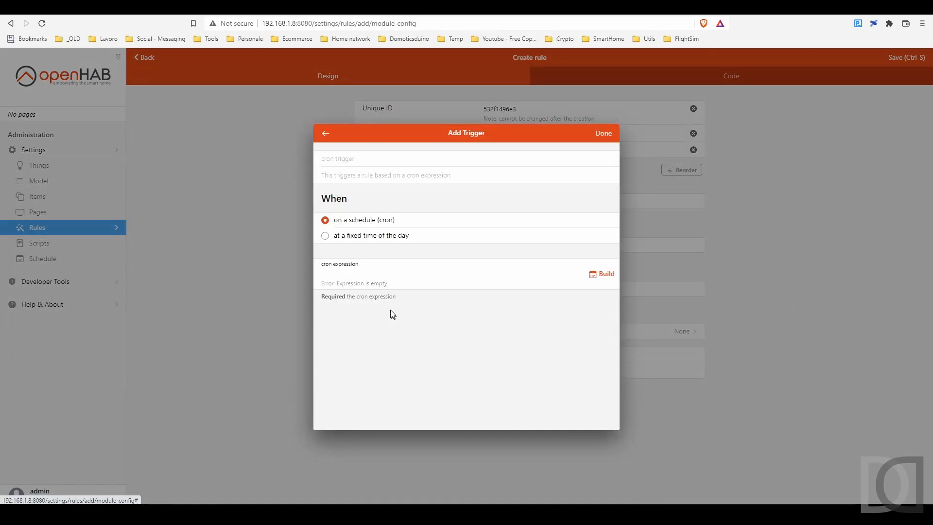
click(372, 235)
scroll(459, 341, down, 4)
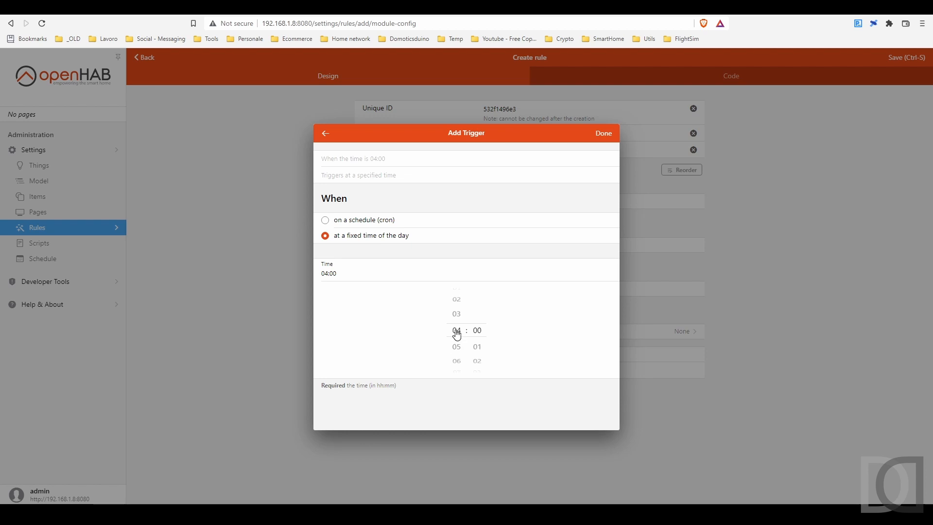
click(605, 136)
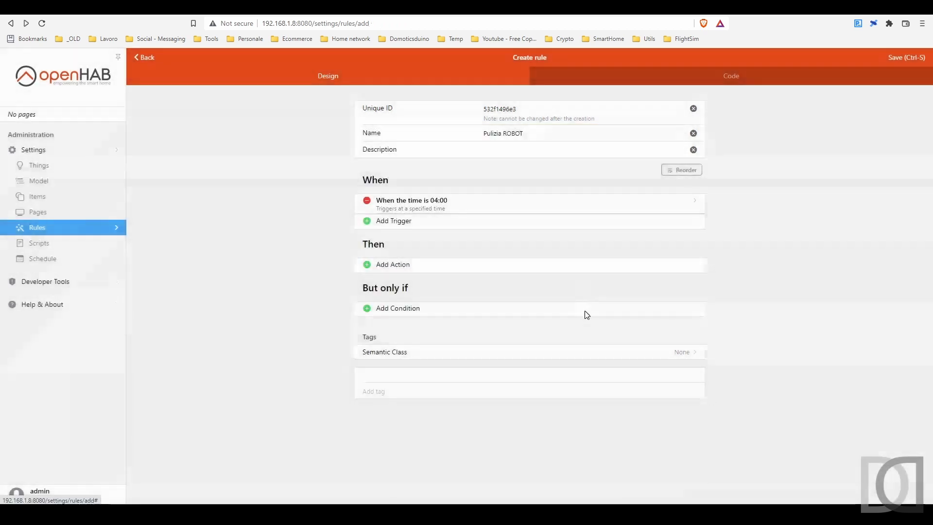
Step: Add an item condition so the rule runs only if Abilita Pulizia Robot (itAbilitaPuliziaRobot) = ON
click(413, 310)
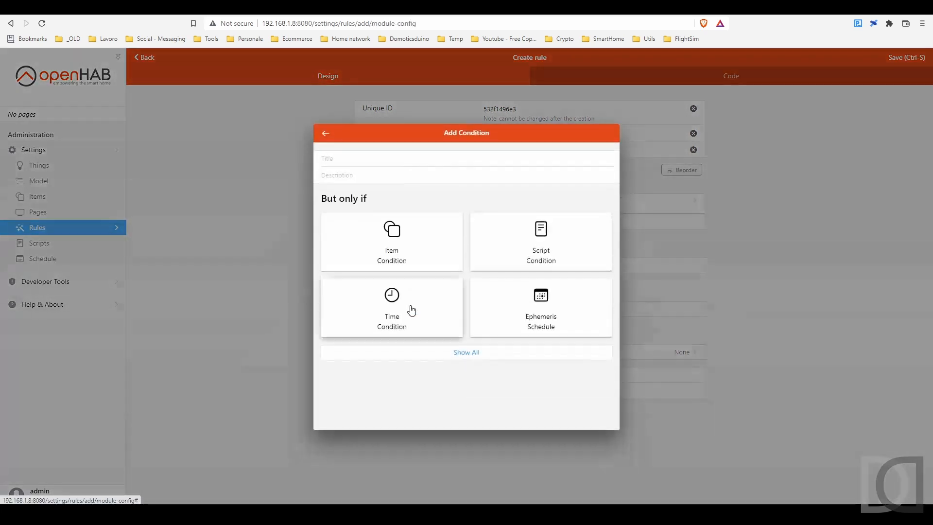
click(390, 252)
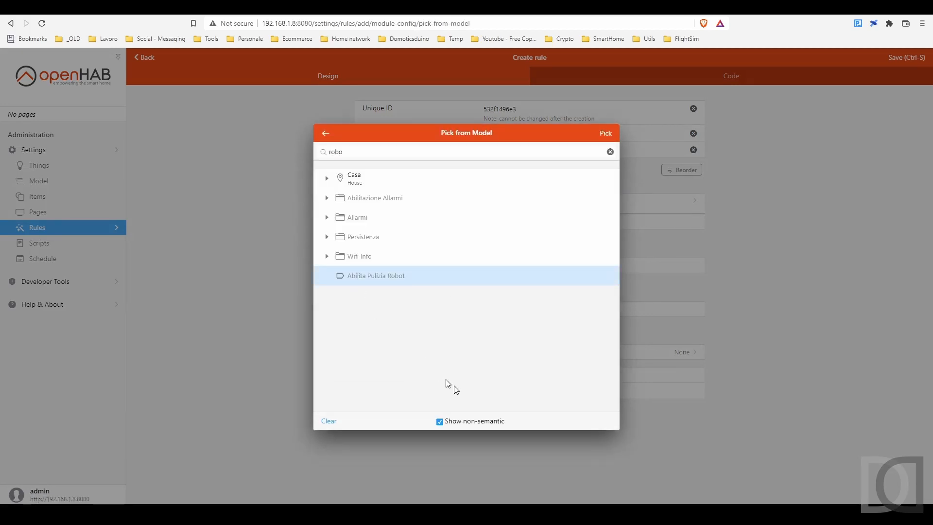
click(607, 134)
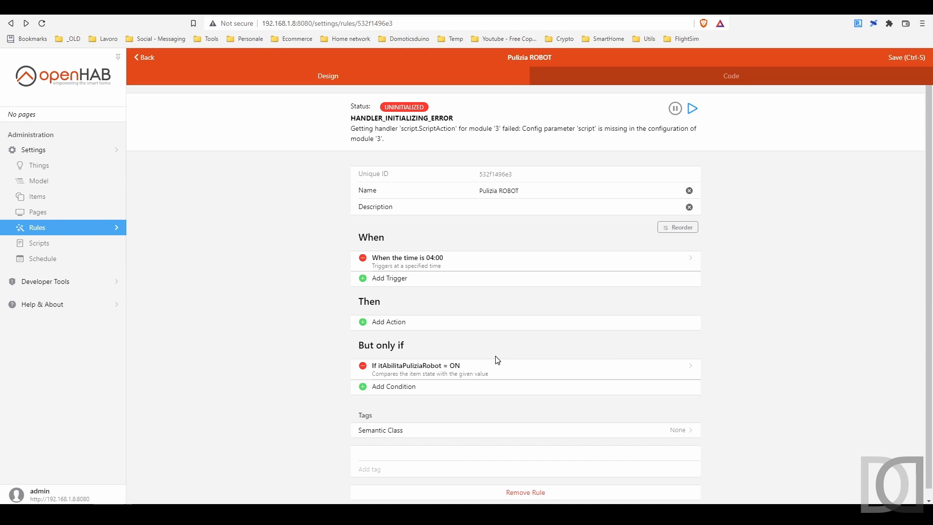
Step: Add an item action that sends a command to Ultimo comando (ptPTSoggiornoRobotVacuumCommand), including non-semantic items in the item picker
click(378, 322)
click(394, 266)
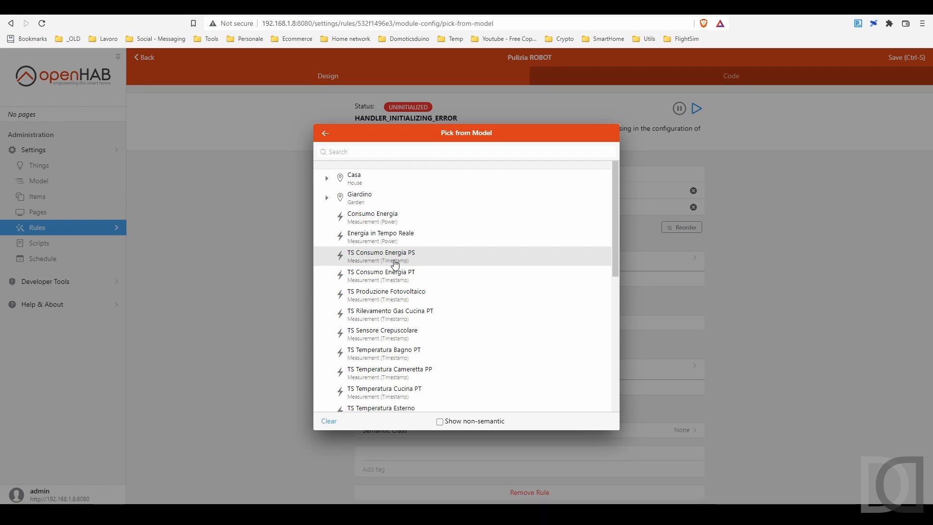
click(440, 422)
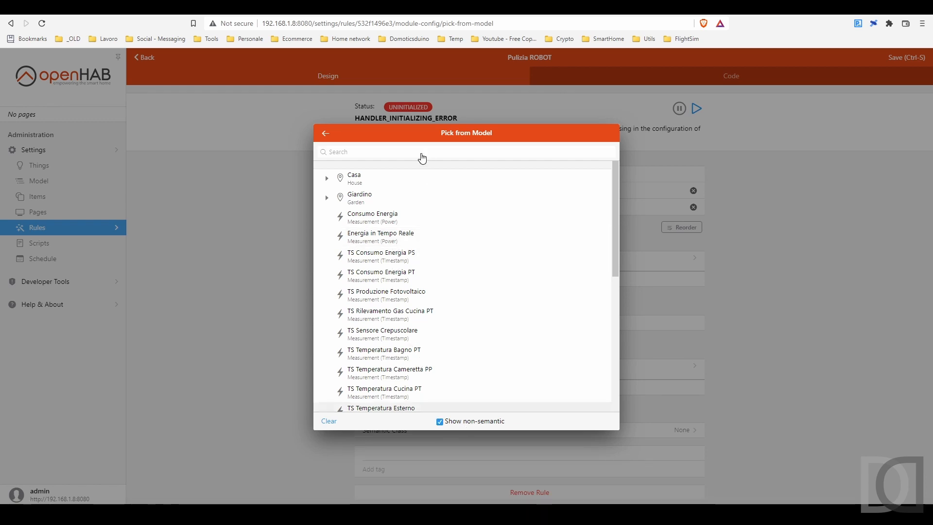
click(423, 153)
text(robot)
click(327, 179)
click(355, 217)
drag(351, 152, 315, 151)
key(BackSpace)
scroll(377, 300, down, 7)
click(423, 358)
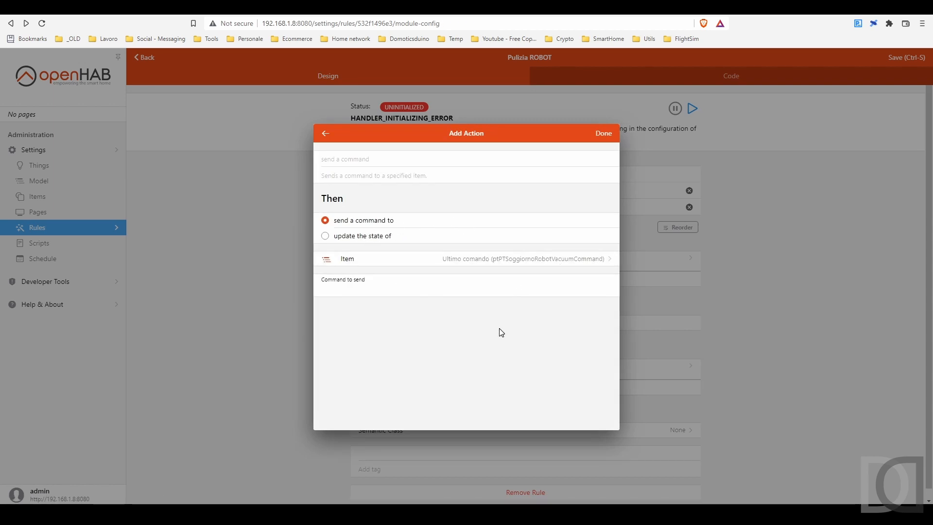
Step: Copy app_start from the GitHub command table as the action's command to send, and save the Pulizia ROBOT rule
click(393, 282)
click(165, 7)
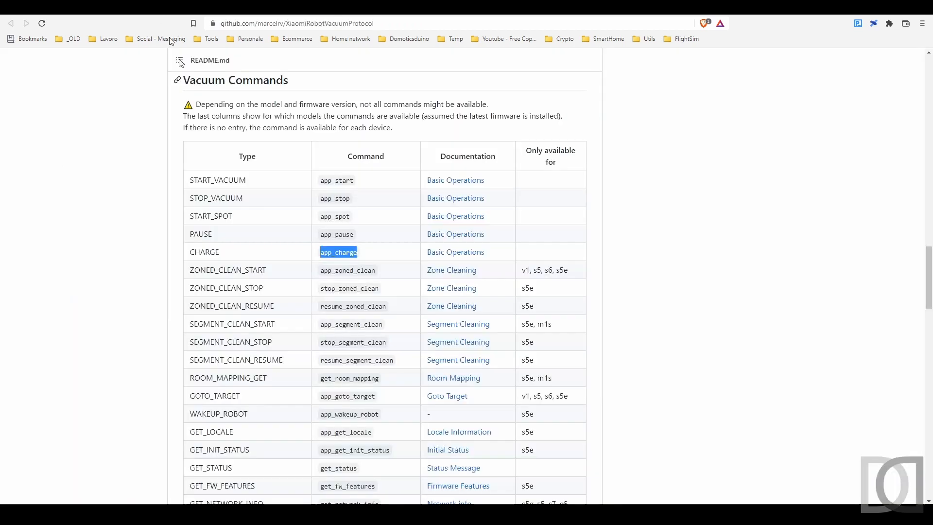
double_click(322, 180)
key(ctrl+c)
click(98, 7)
click(393, 282)
key(ctrl+v)
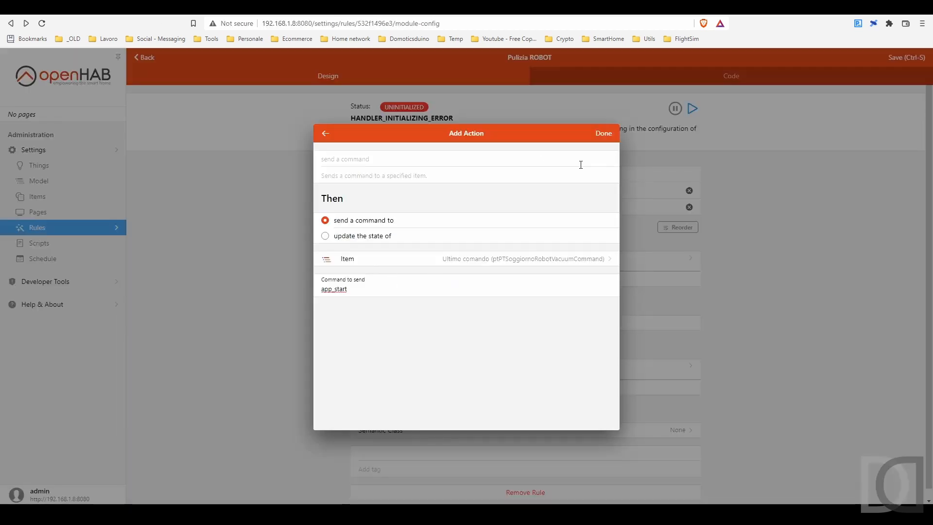
click(604, 133)
click(907, 59)
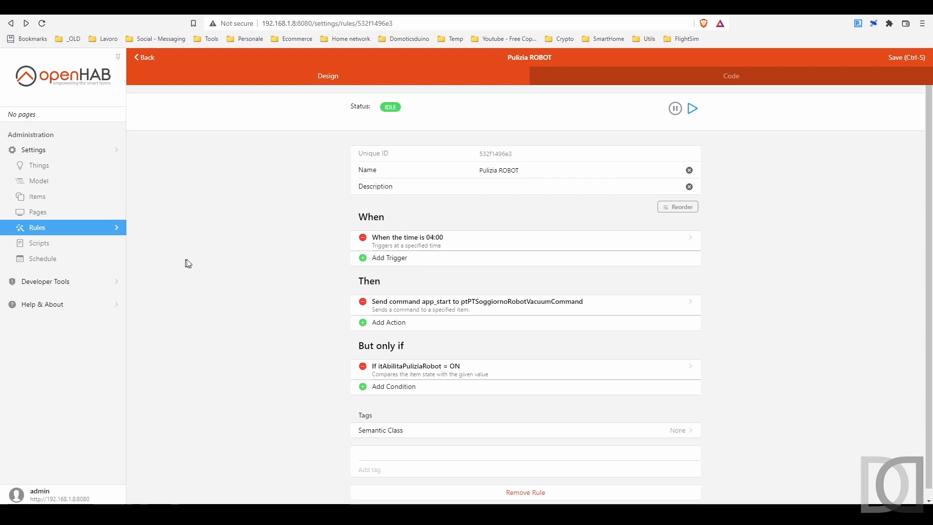
Step: Open the Id stato item linked to the State ID channel of XiaomiMiRobotVacuum02 to check its name and value
click(70, 196)
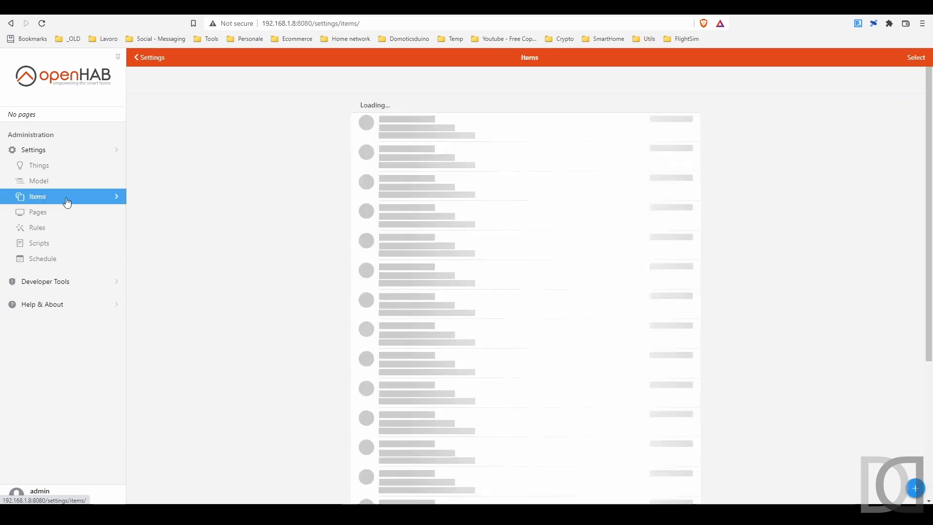
click(53, 166)
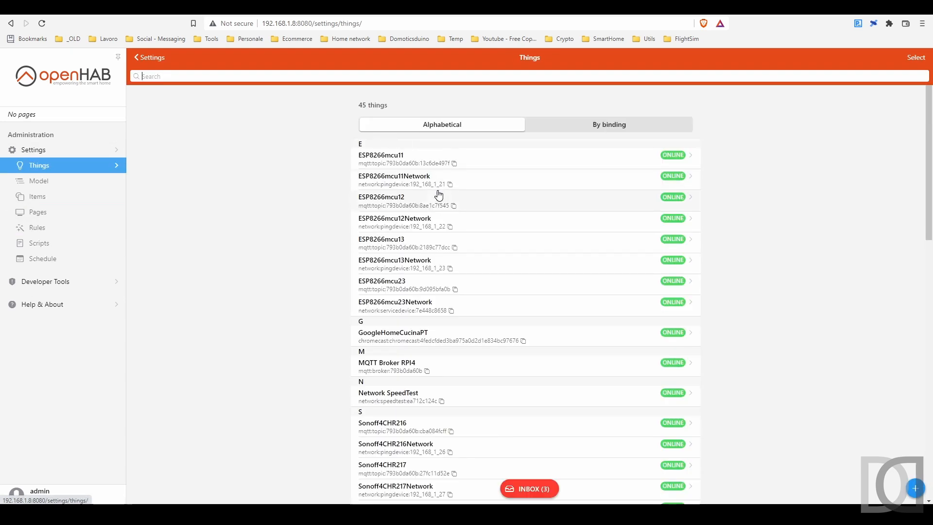
scroll(458, 328, down, 10)
scroll(443, 384, down, 3)
click(443, 338)
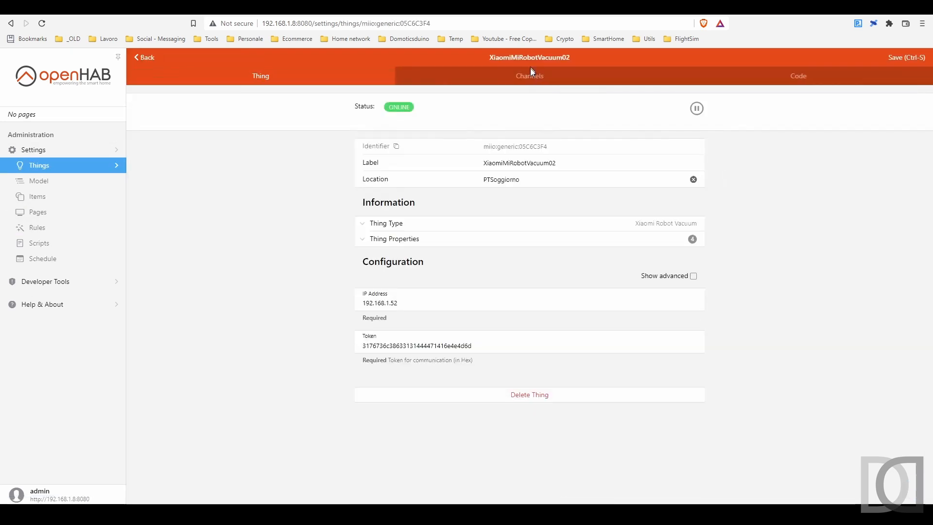
click(532, 73)
scroll(474, 253, down, 2)
click(391, 269)
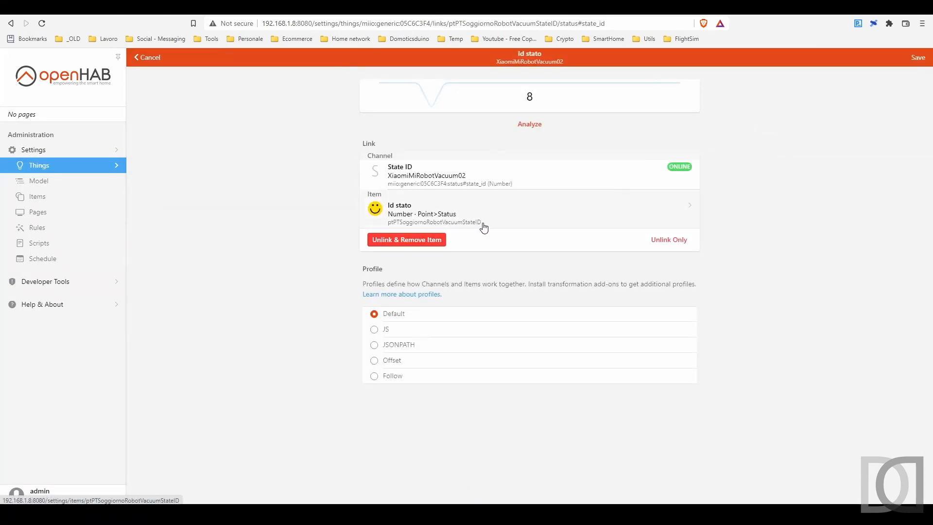
click(479, 221)
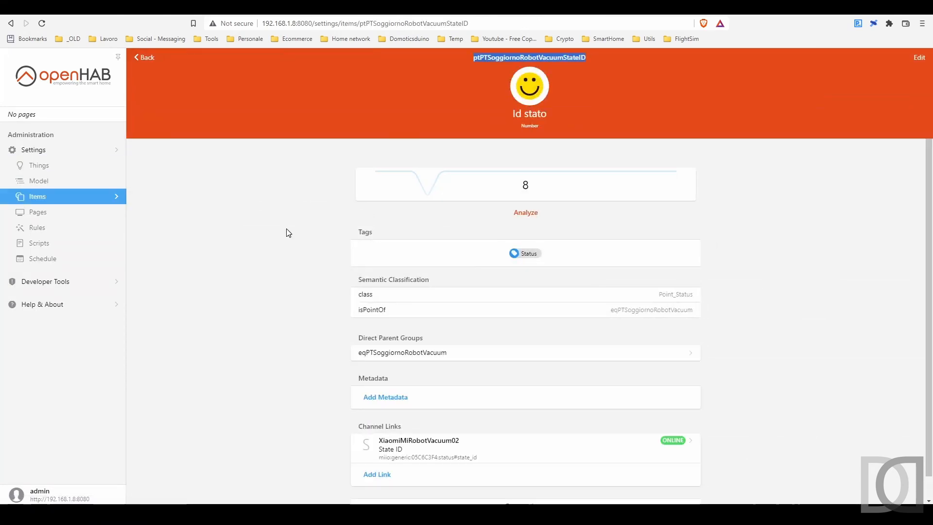
Step: Filter the rules by "robo", and start a new rule with a name beginning "Inizio Puliz"
click(45, 231)
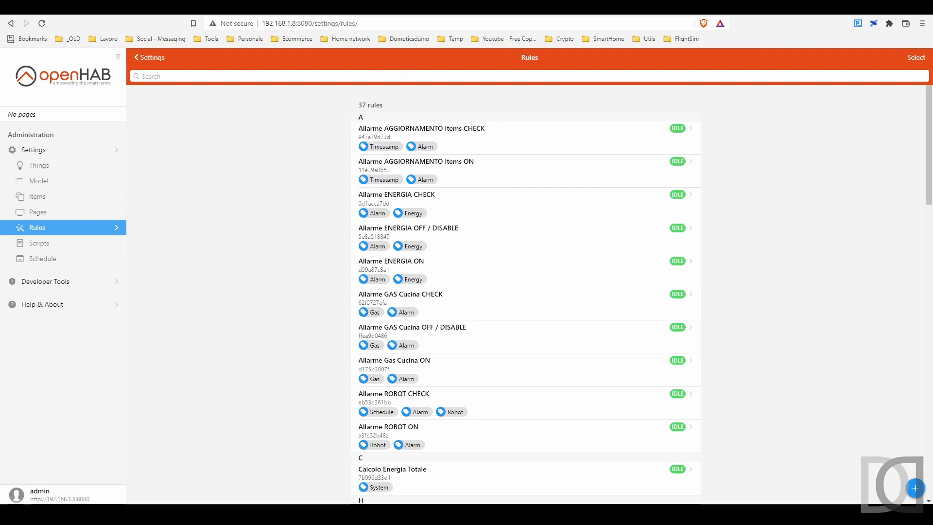
text(robo)
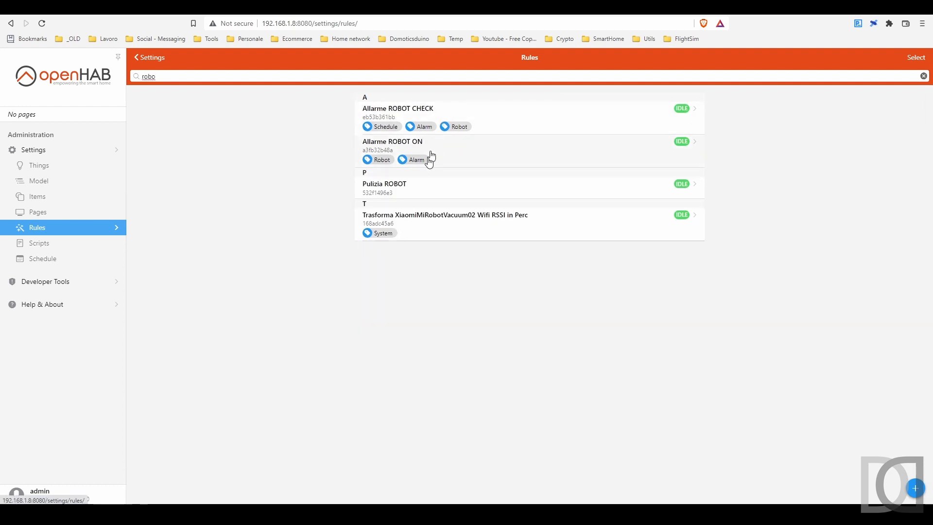
click(916, 487)
text(Inizio Pulizia)
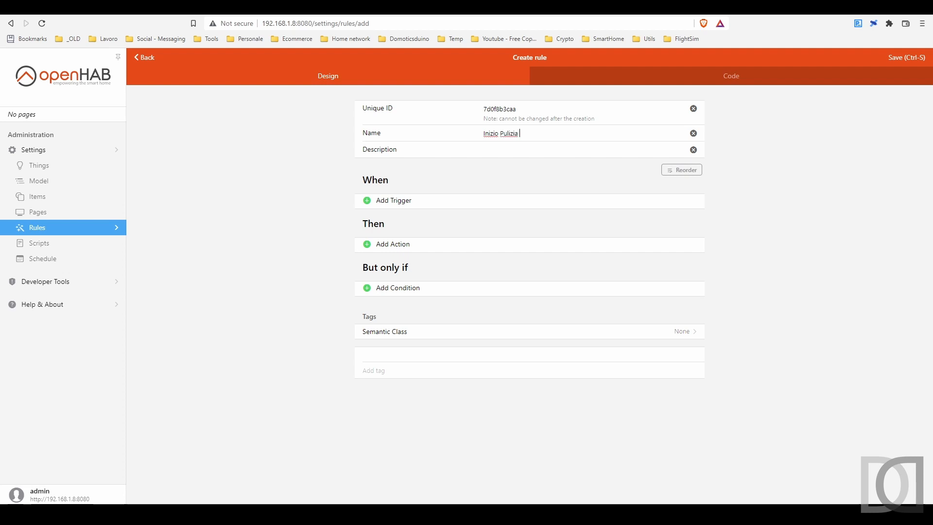
Step: Add an item event trigger on Id stato (ptPTSoggiornoRobotVacuumStateID) with the changed option
click(407, 202)
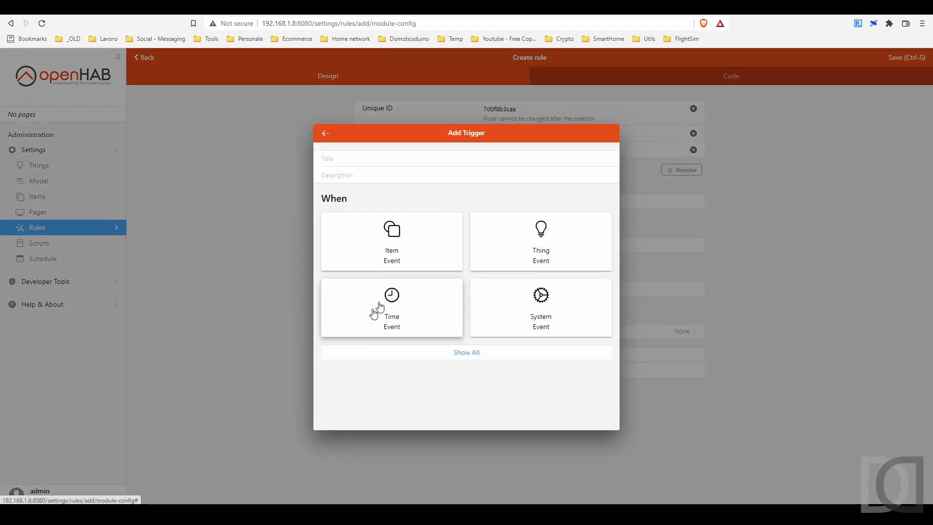
click(398, 236)
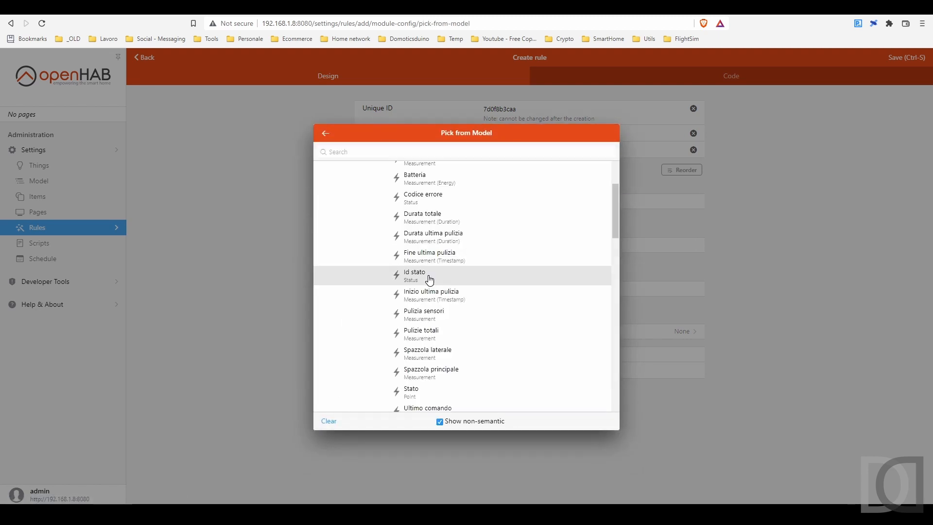
click(429, 276)
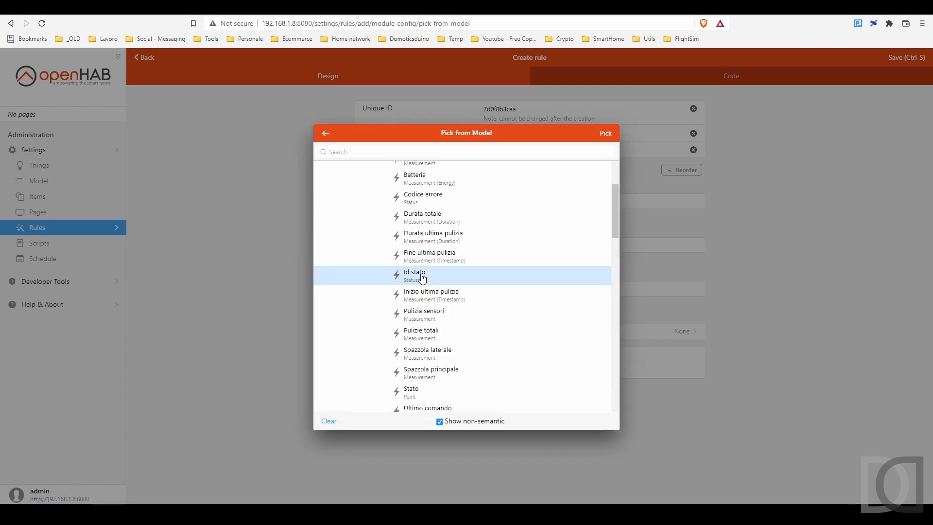
click(606, 134)
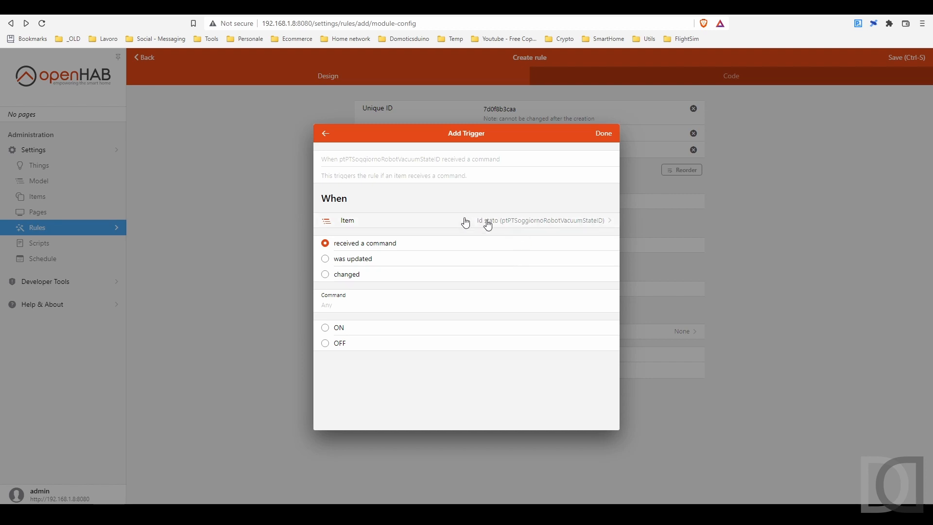
click(356, 278)
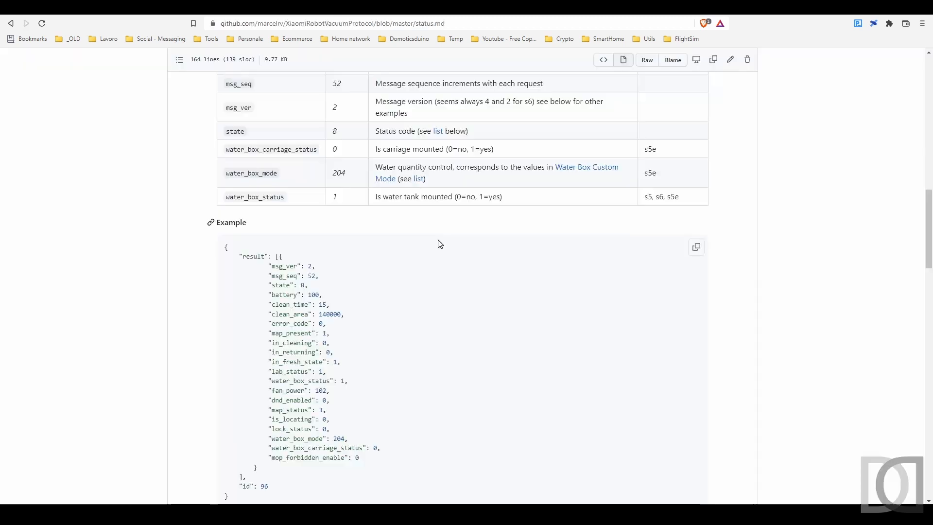
Step: Look up the Cleaning code in GitHub's Status Codes table and set the trigger's to state to 5
scroll(438, 242, down, 6)
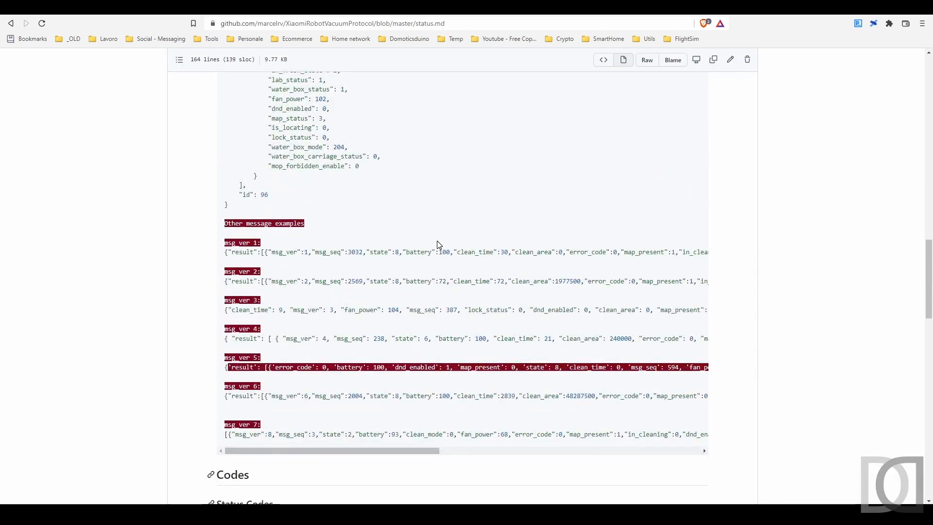
scroll(437, 242, down, 5)
scroll(439, 244, down, 3)
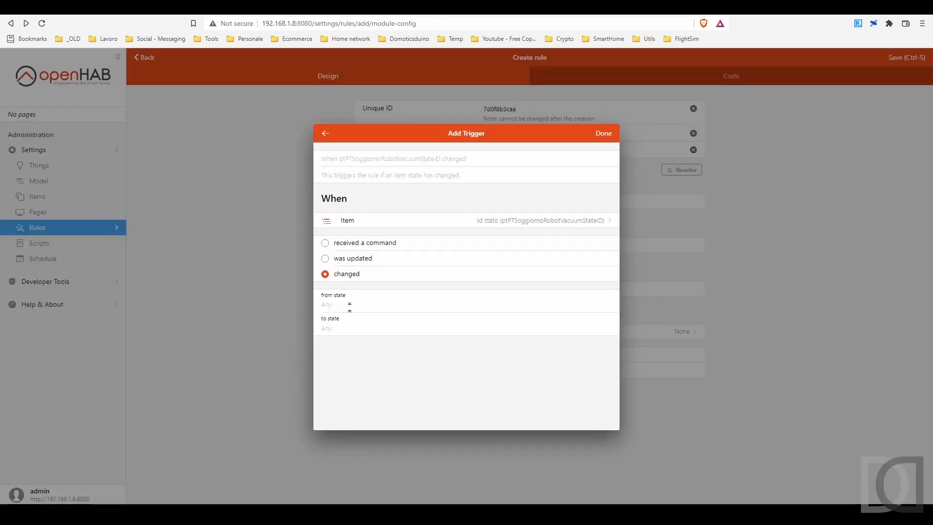
click(345, 328)
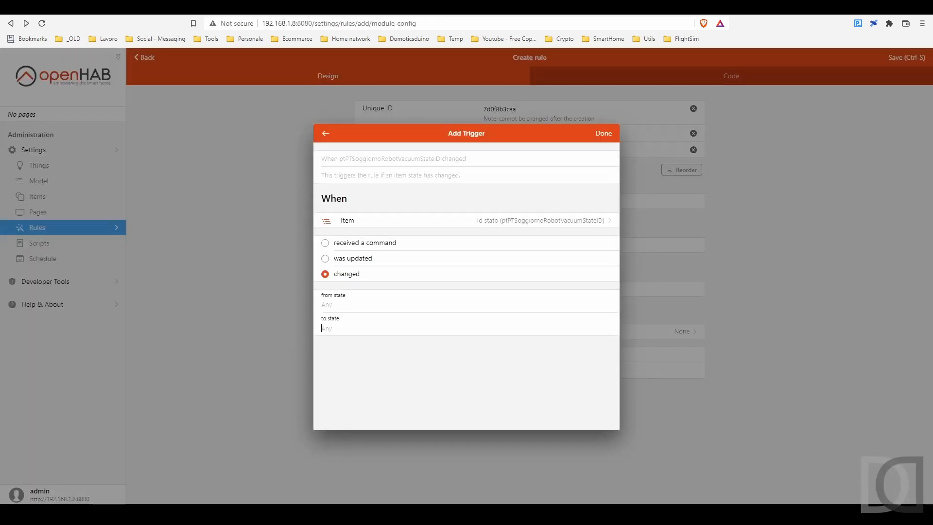
text(5)
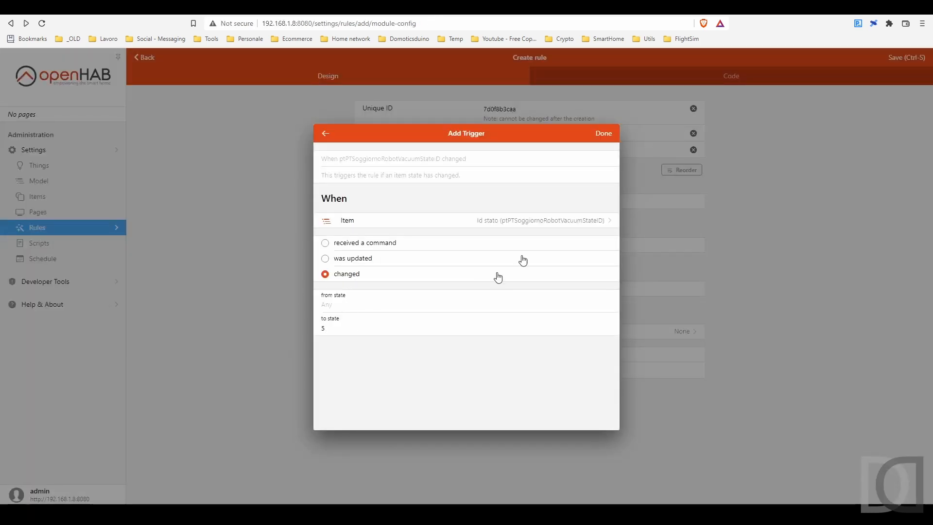
click(605, 134)
Step: Add an action that broadcasts a notification with the message "Inizio pulizia ROBOT", and save the rule
click(405, 267)
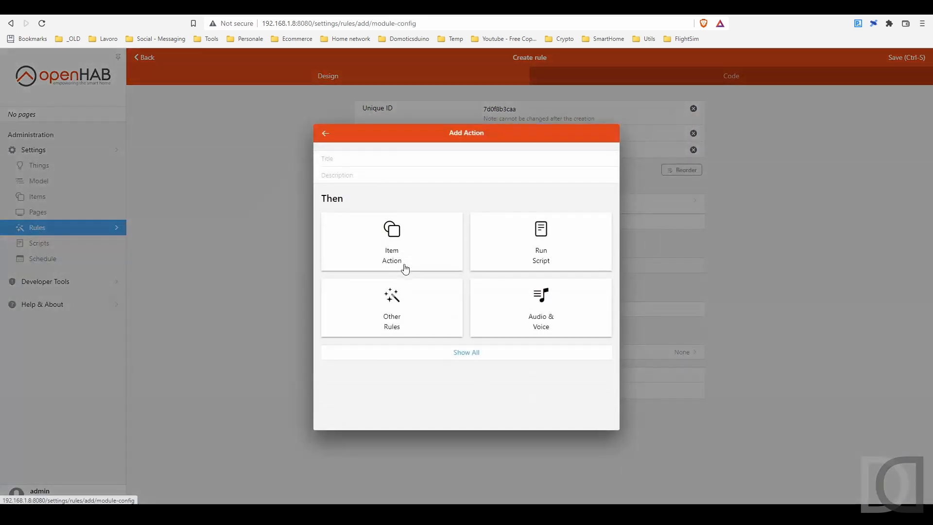
click(466, 359)
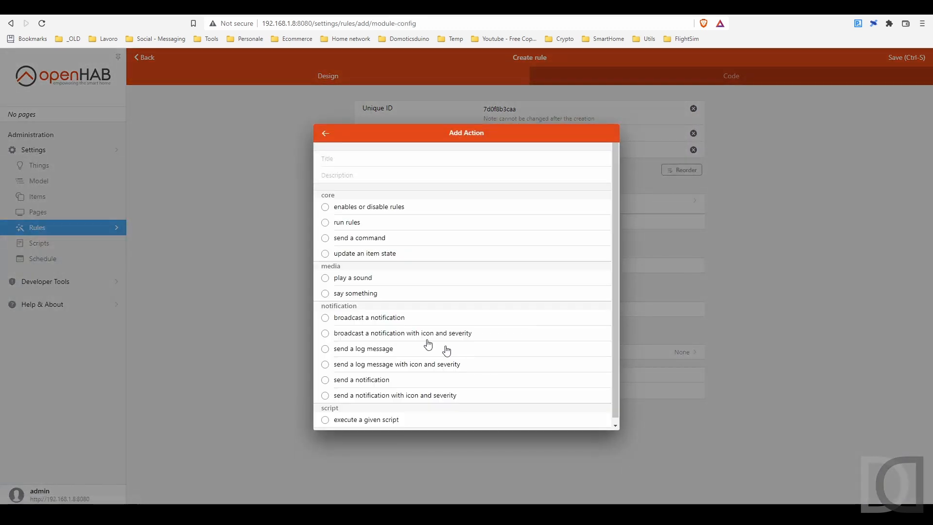
click(380, 322)
text(Ini)
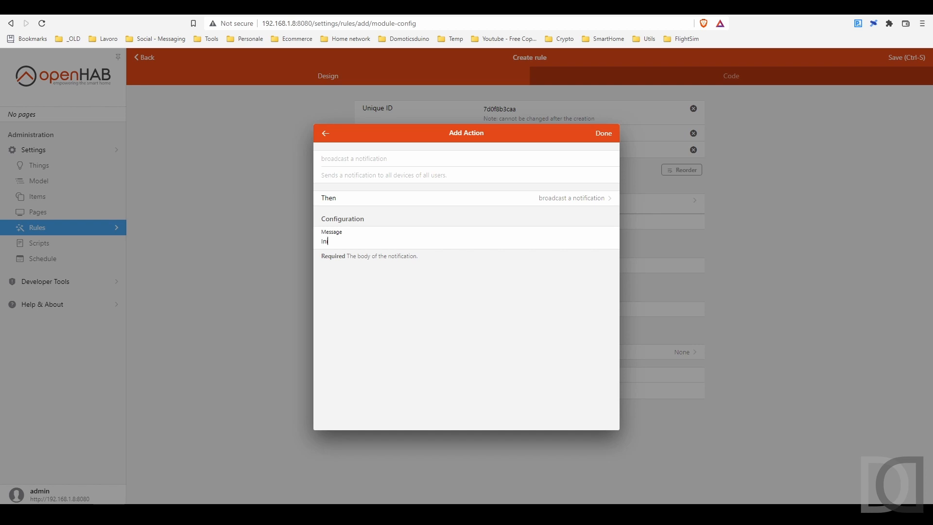
text(zio pulizia ROBOT)
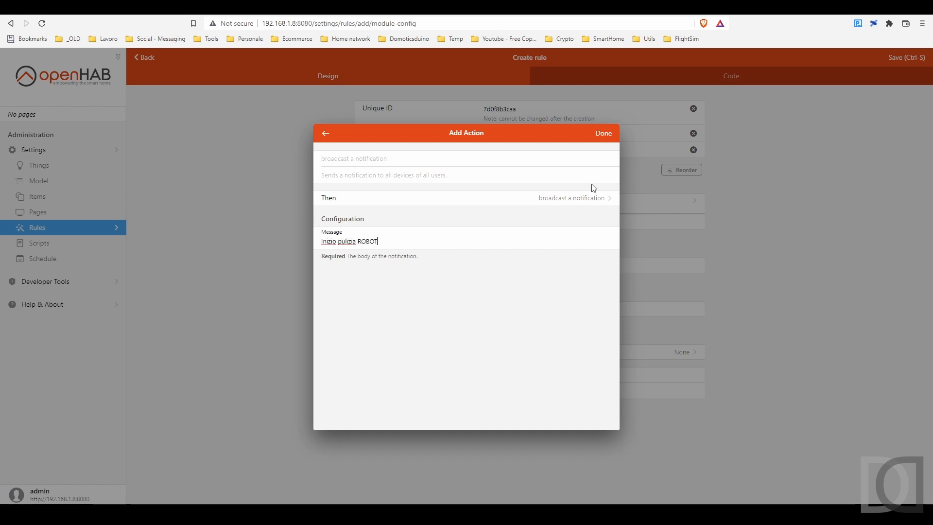
click(597, 134)
click(902, 58)
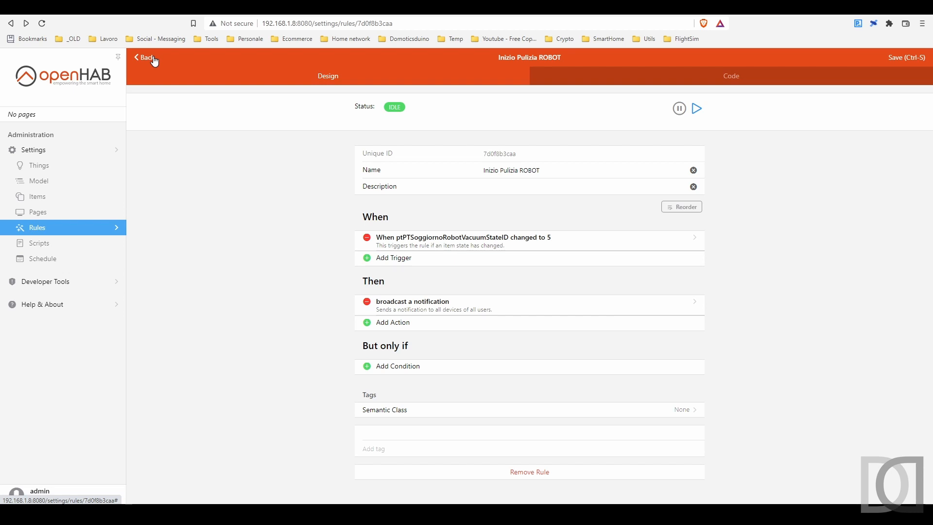
Step: Copy the entire code of the Inizio Pulizia ROBOT rule and return to the rules list
click(732, 78)
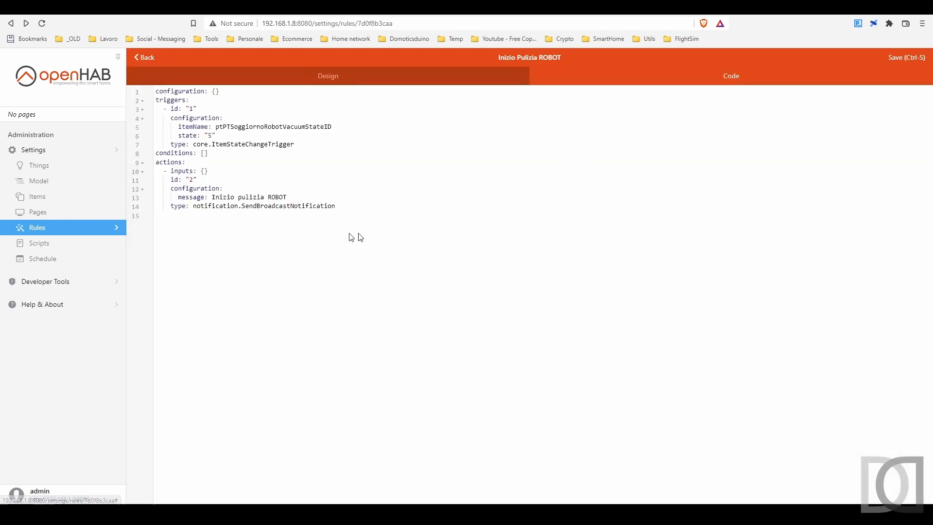
drag(231, 216, 112, 88)
key(ctrl+c)
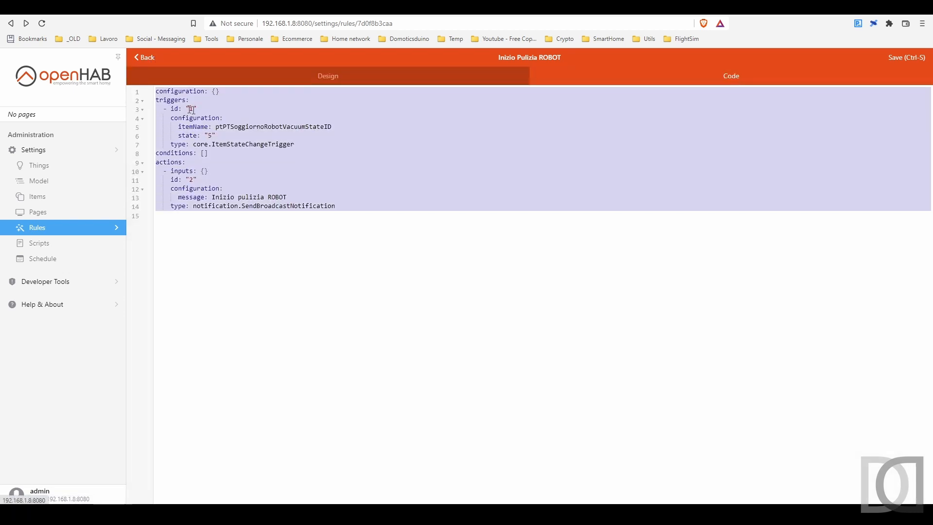
click(146, 58)
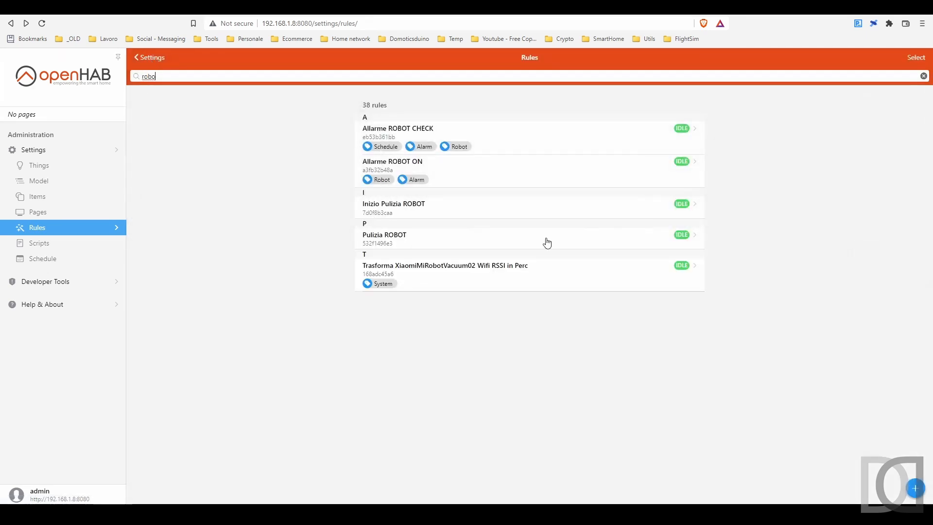
Step: Start a new rule named "Fine Pulizia ROBOT" and replace its default code with the copied rule code
click(916, 488)
text(Fine Pulizia ROBOT)
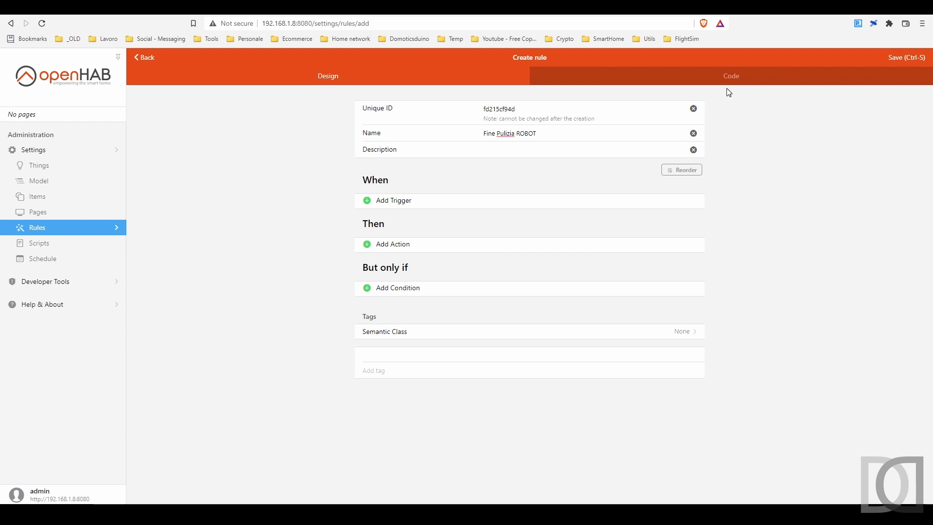
click(729, 76)
drag(225, 119, 71, 82)
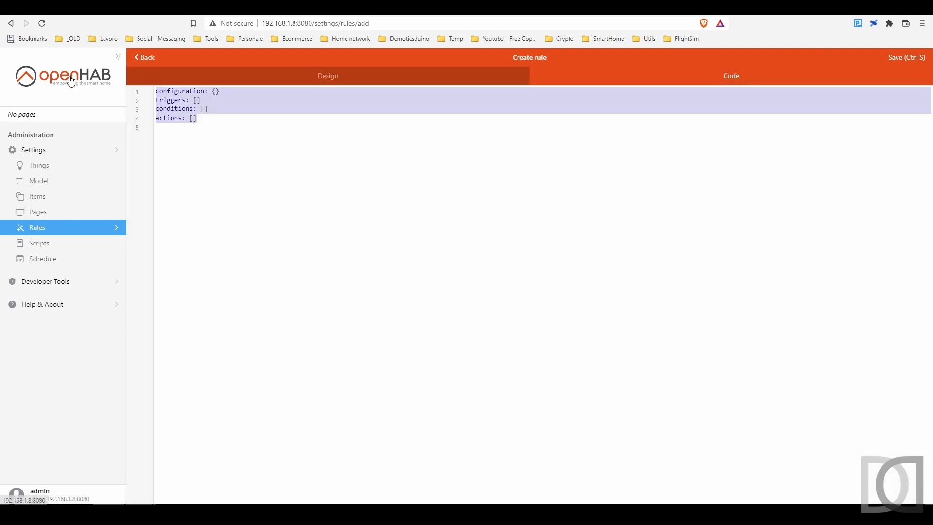
key(ctrl+v)
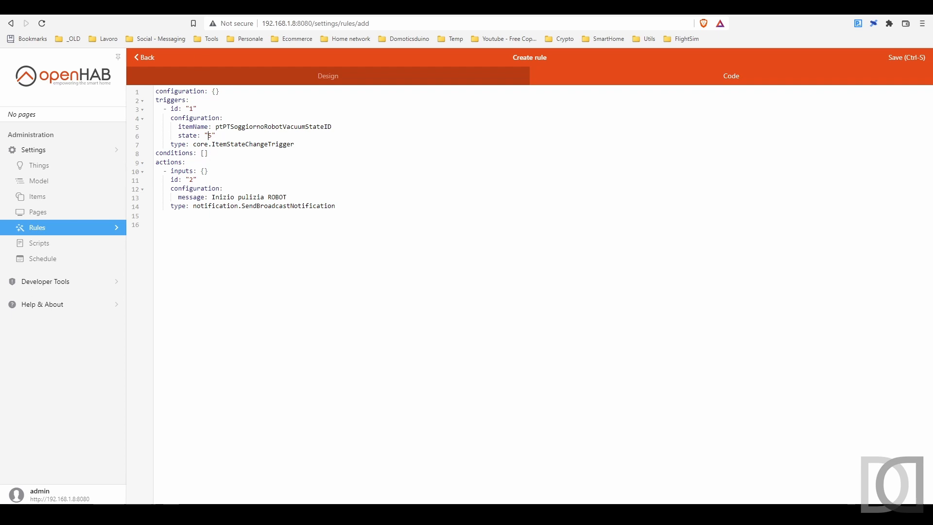
Step: Look up the Charging code in GitHub's Status Codes table and set the trigger state in the code to "8"
click(195, 7)
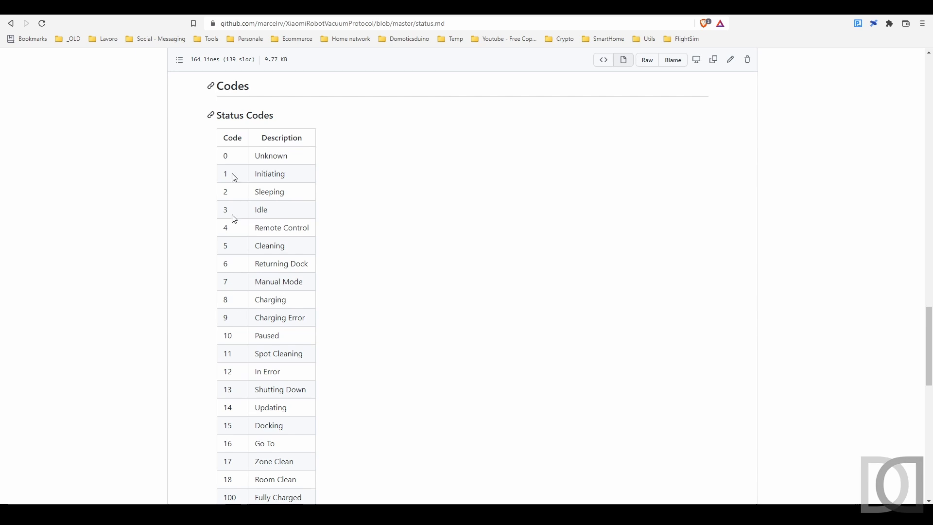
click(98, 7)
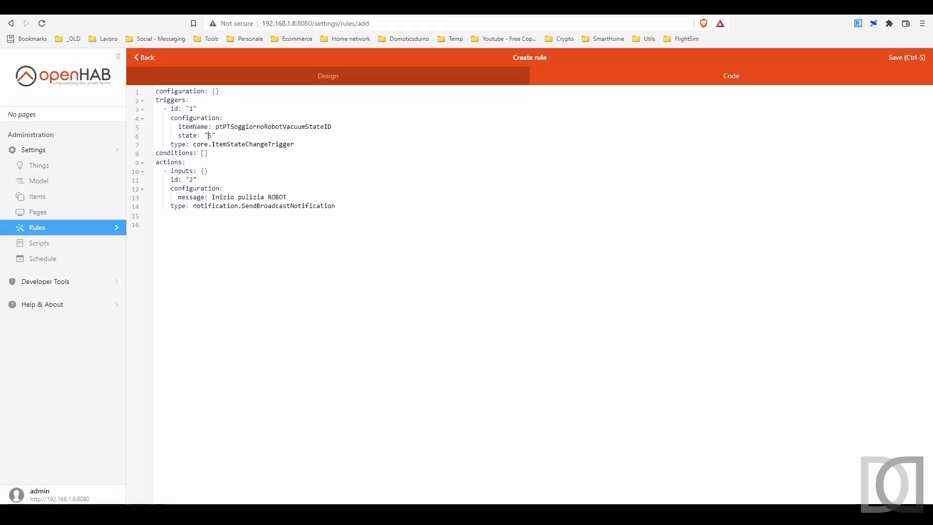
key(BackSpace)
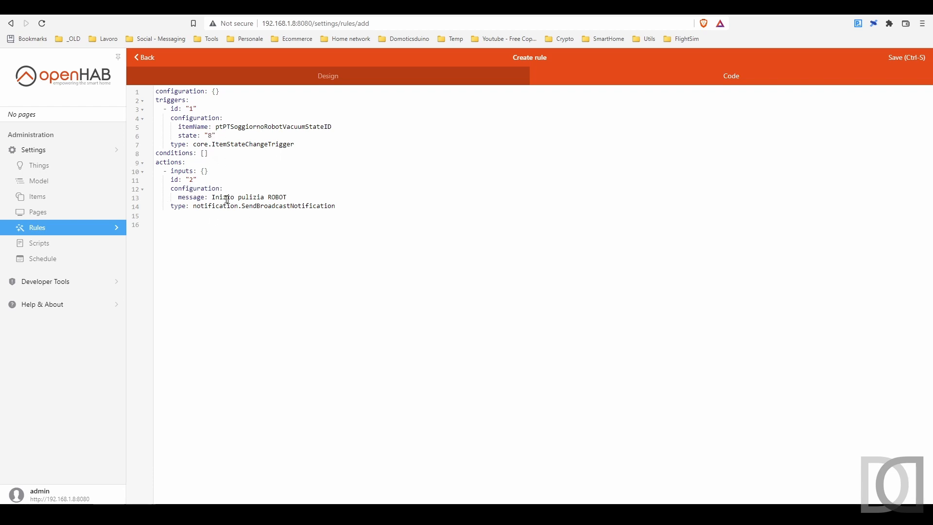
Step: Change the notification message in the code to "Fine pulizia ROBOT" and save the rule
drag(214, 196, 228, 196)
text(Fine)
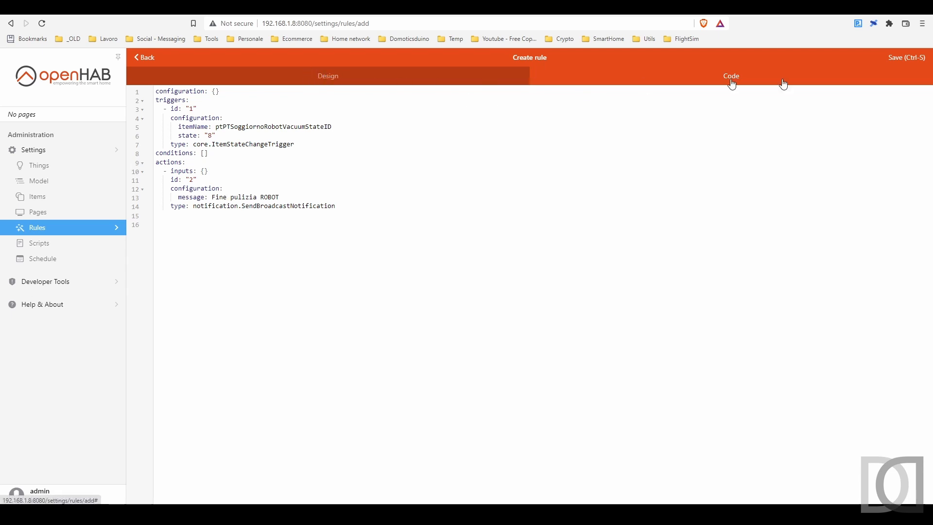
click(906, 58)
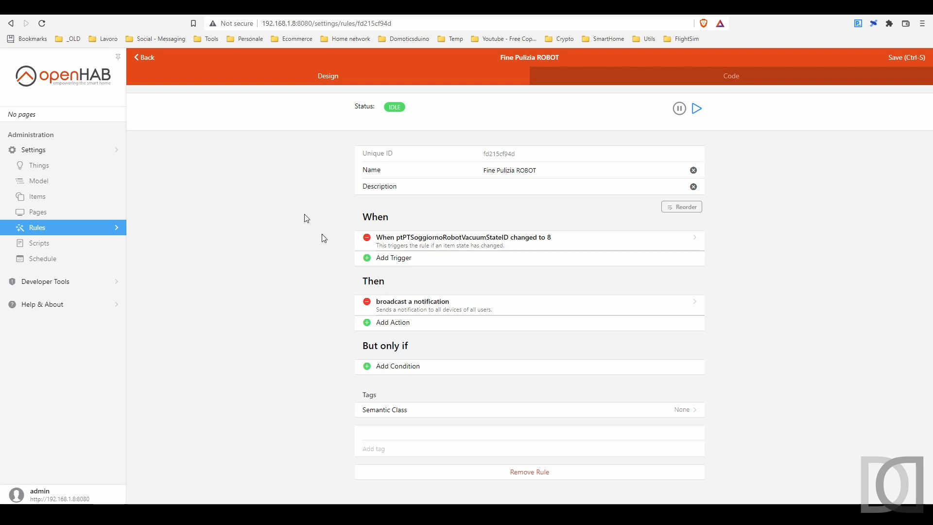
Step: Add the tag "Schedule" to the Pulizia ROBOT rule, save it, and open the schedule calendar
click(141, 57)
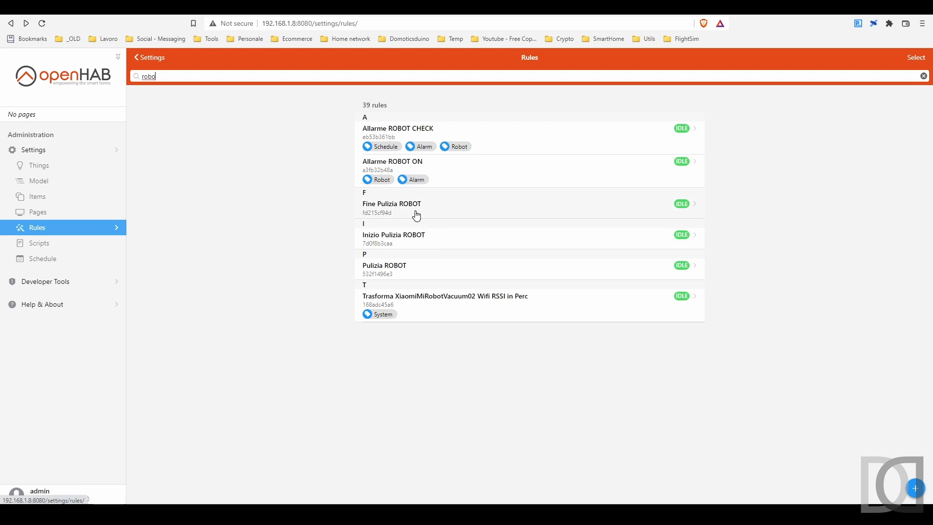
click(418, 269)
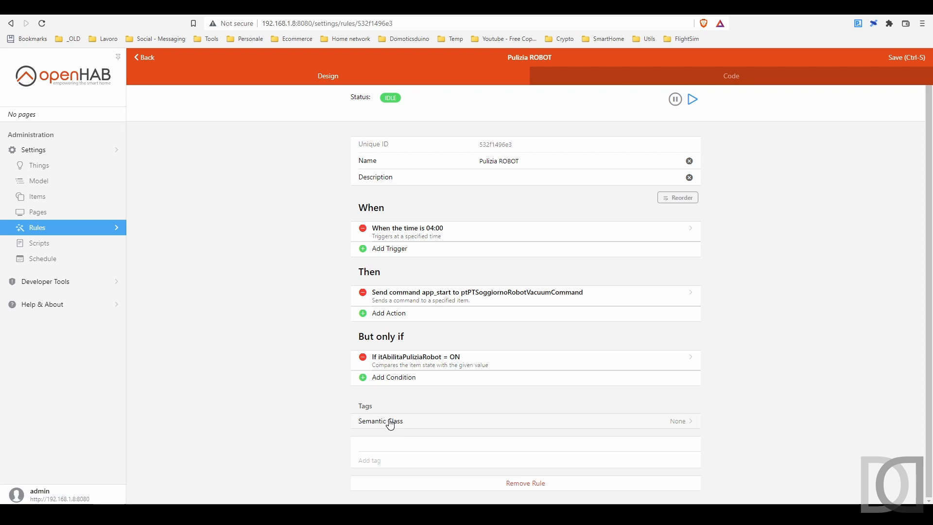
click(370, 460)
key(Return)
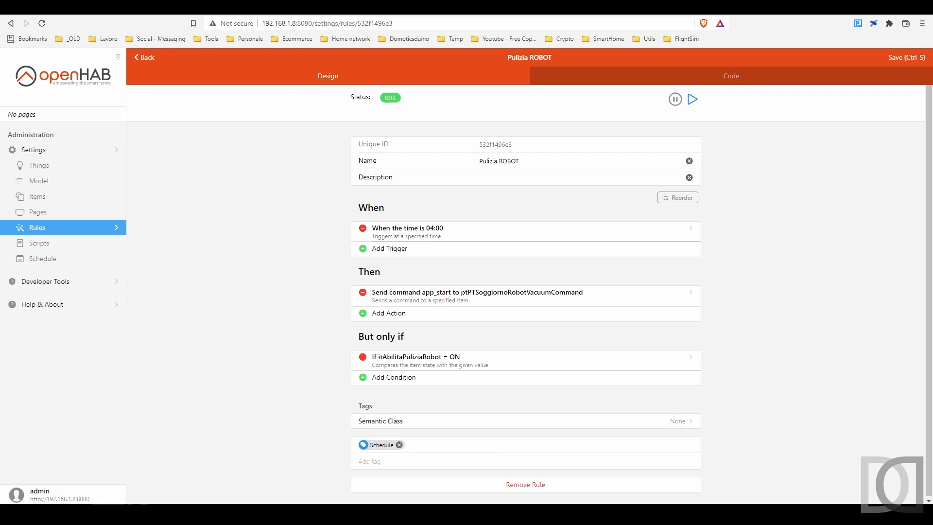
click(905, 57)
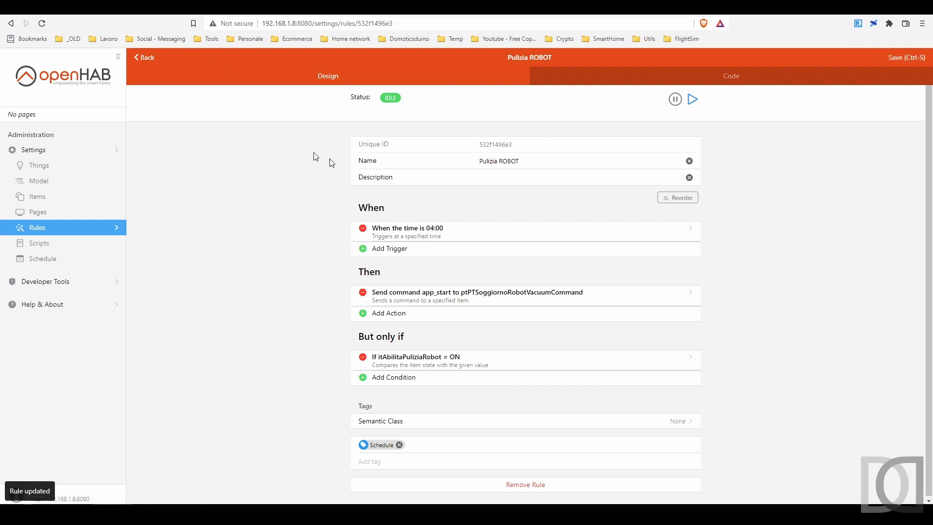
click(142, 57)
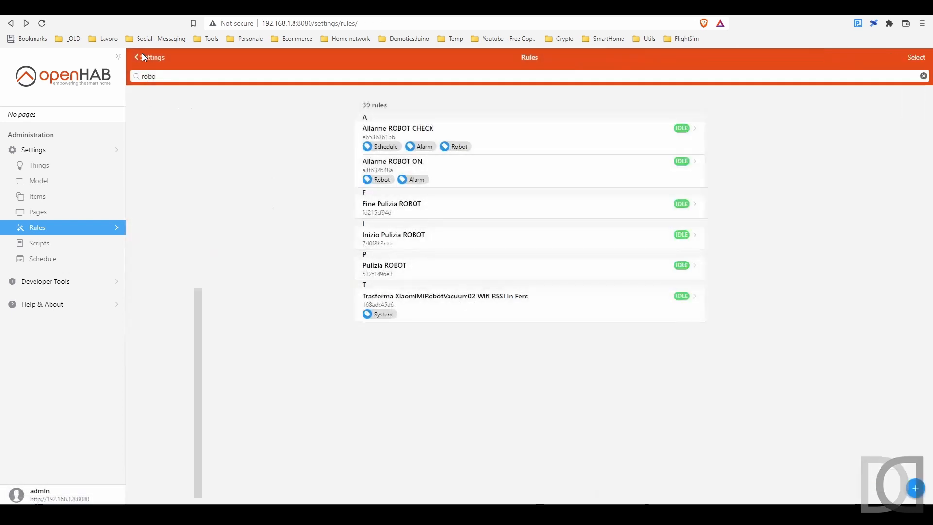
click(40, 261)
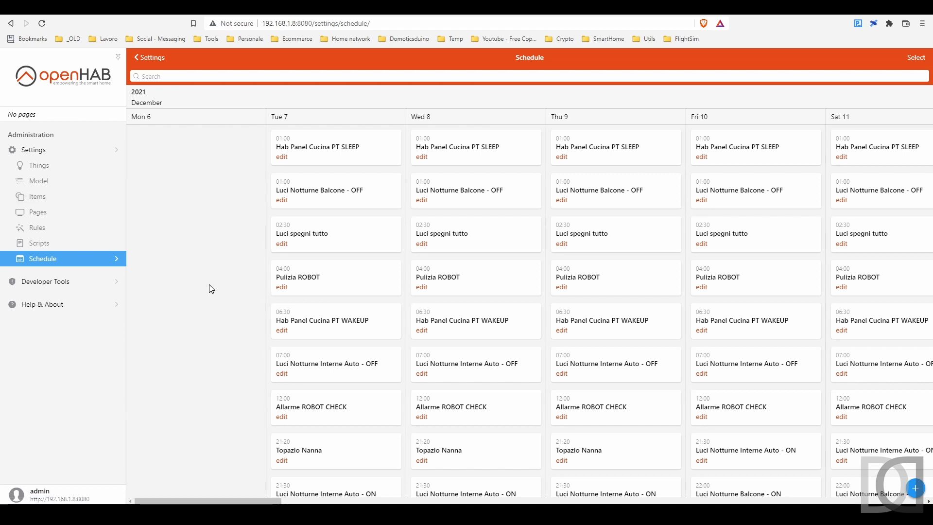
Step: Filter the rules by "robot" and open the Pulizia ROBOT rule
click(58, 231)
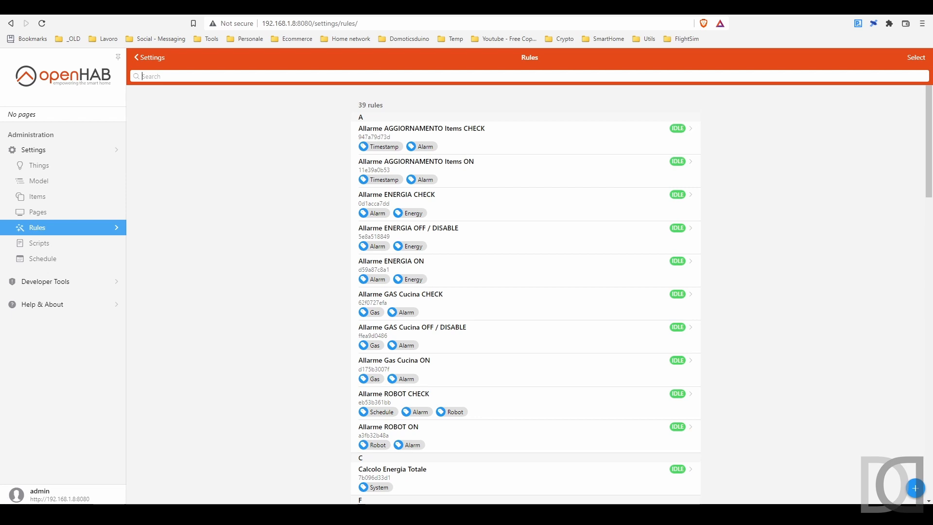
text(robot)
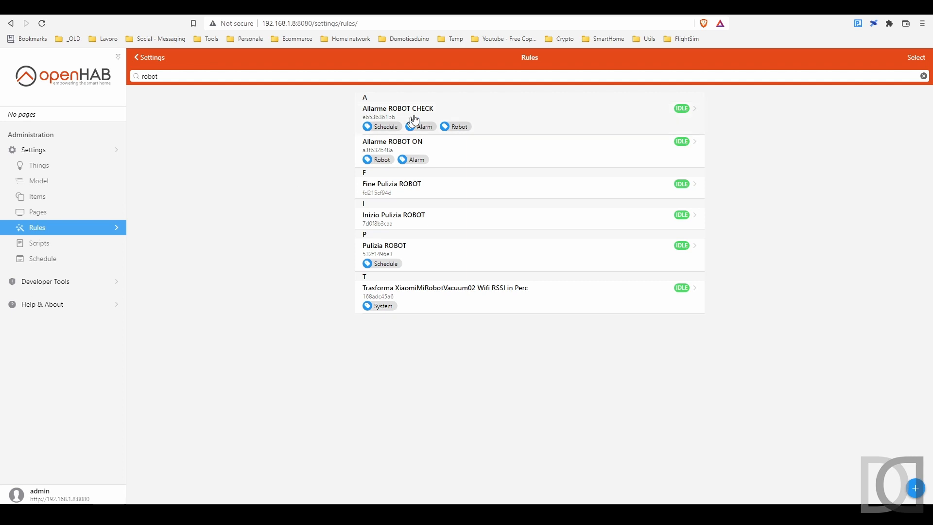
click(442, 258)
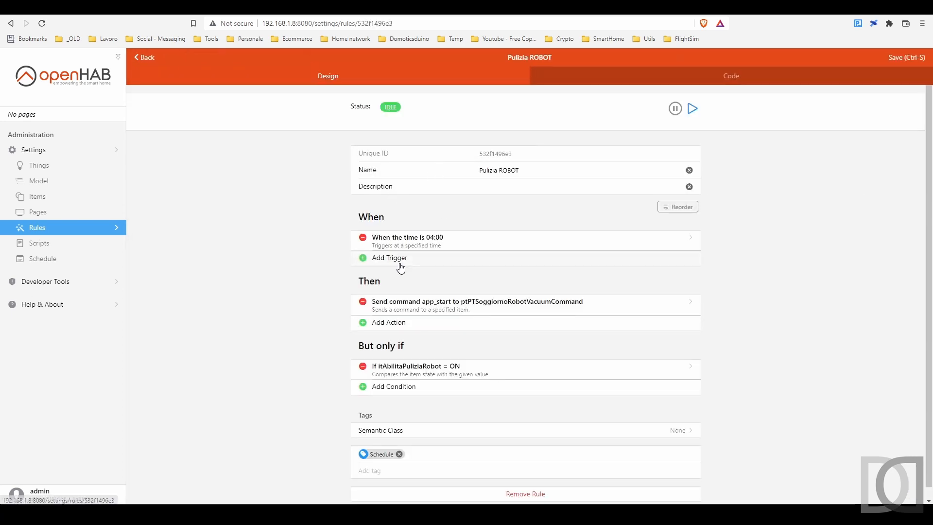
Step: Add a time event trigger at the fixed time 23:30 to the Pulizia ROBOT rule, and save the rule
click(399, 261)
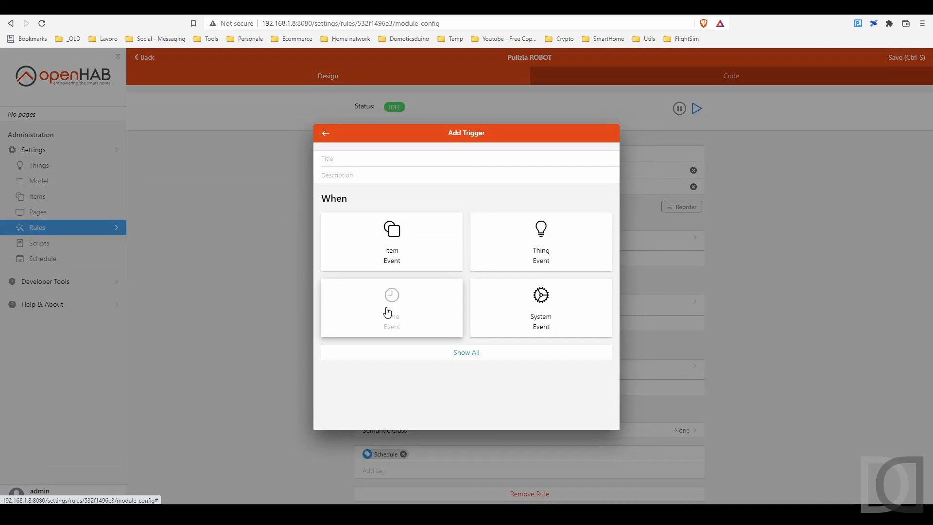
click(389, 311)
click(352, 237)
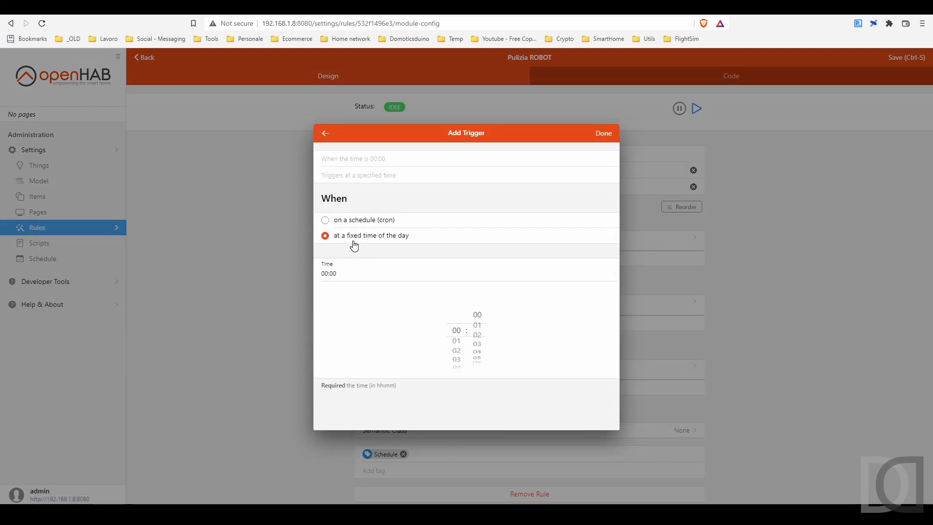
drag(456, 338, 457, 356)
scroll(475, 355, down, 15)
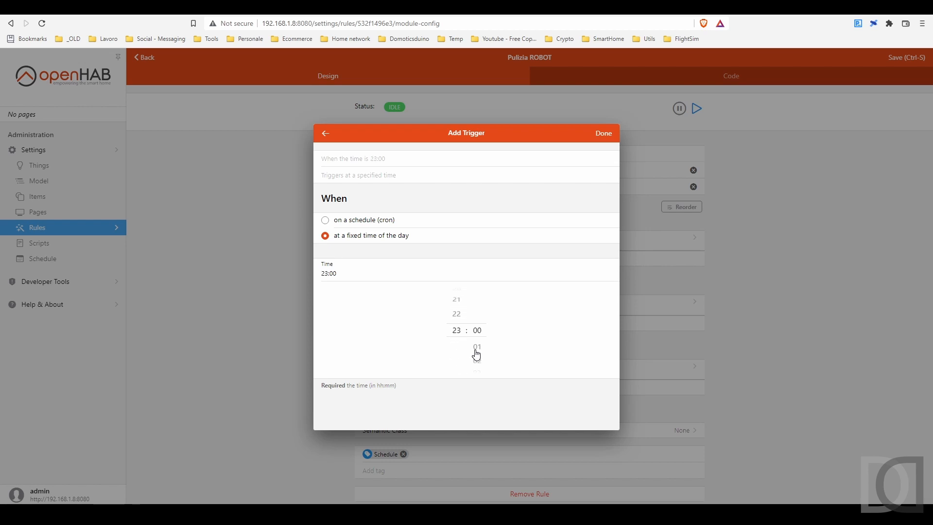
scroll(476, 355, down, 16)
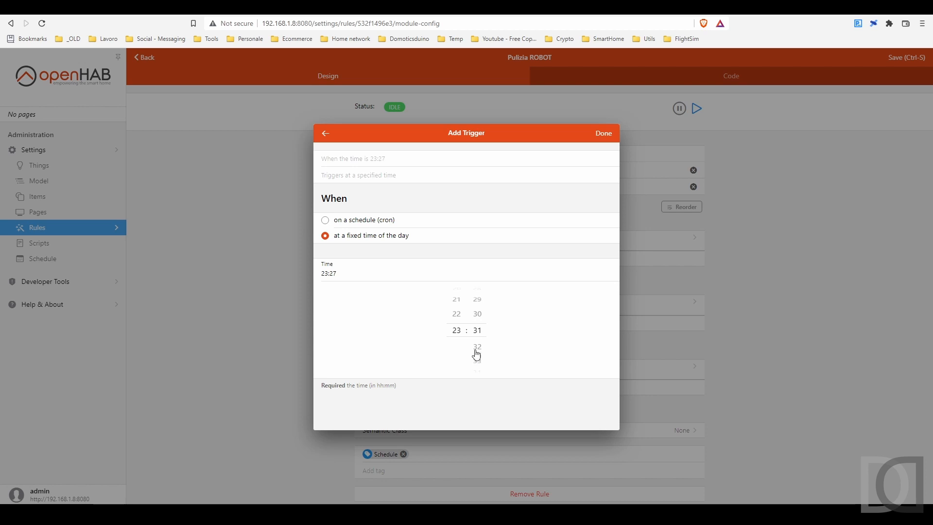
drag(476, 354, 478, 317)
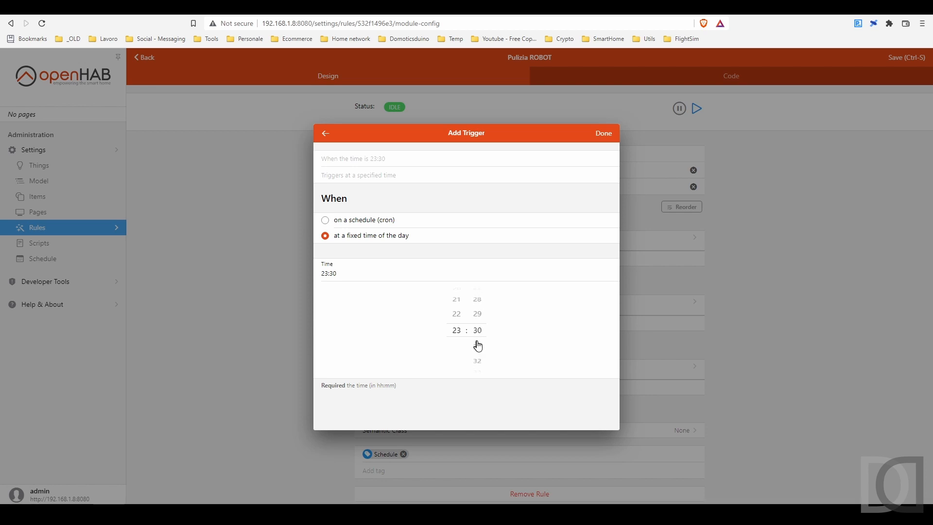
click(604, 133)
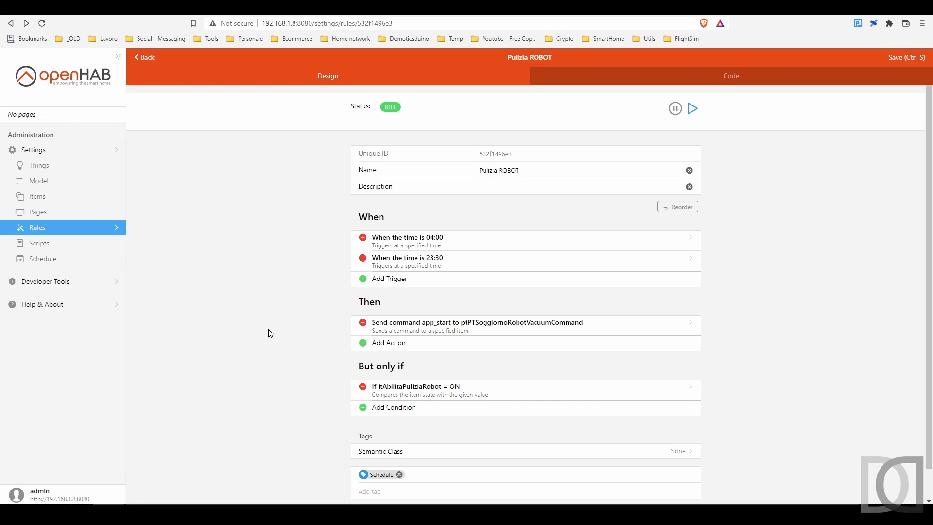
click(907, 59)
Step: Open the schedule calendar and check the Pulizia ROBOT entries
click(48, 259)
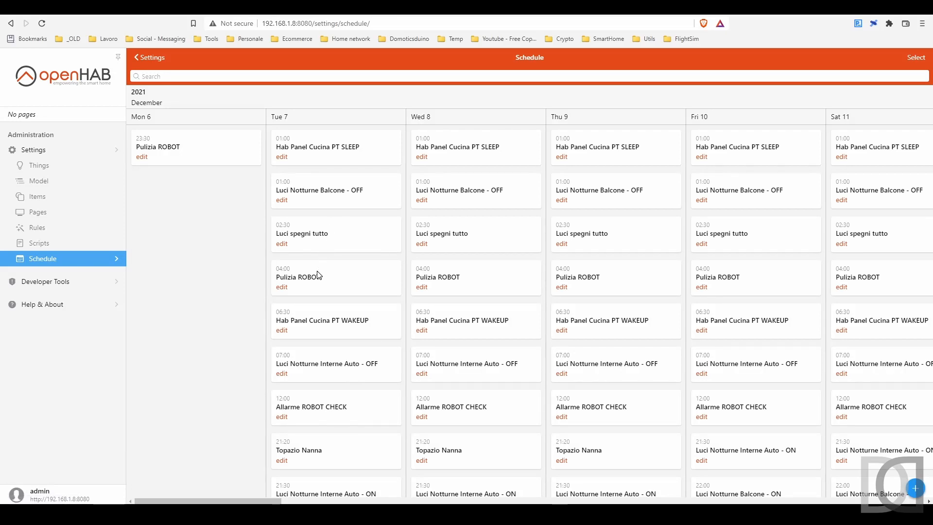
scroll(317, 276, down, 1)
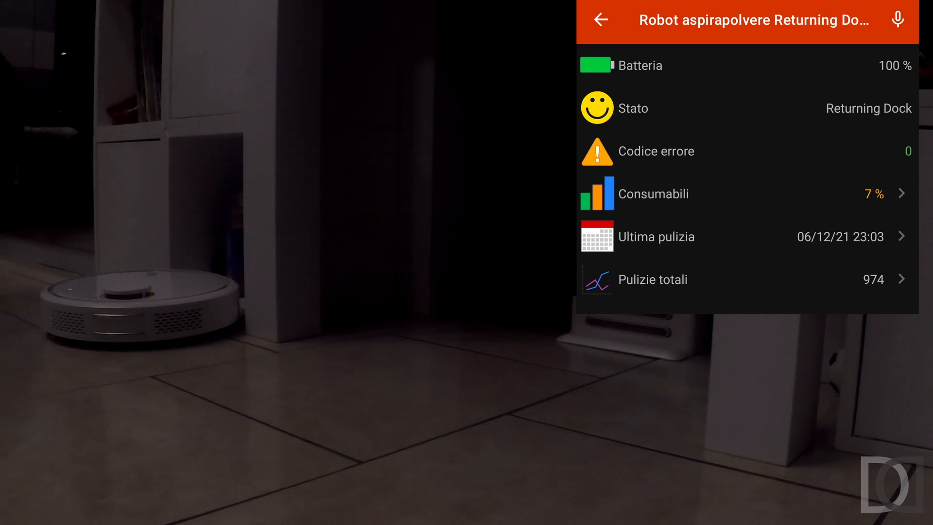
Step: Open the phone's notifications to check the openHAB cleaning message, and return to the robot vacuum page
drag(748, 2, 748, 170)
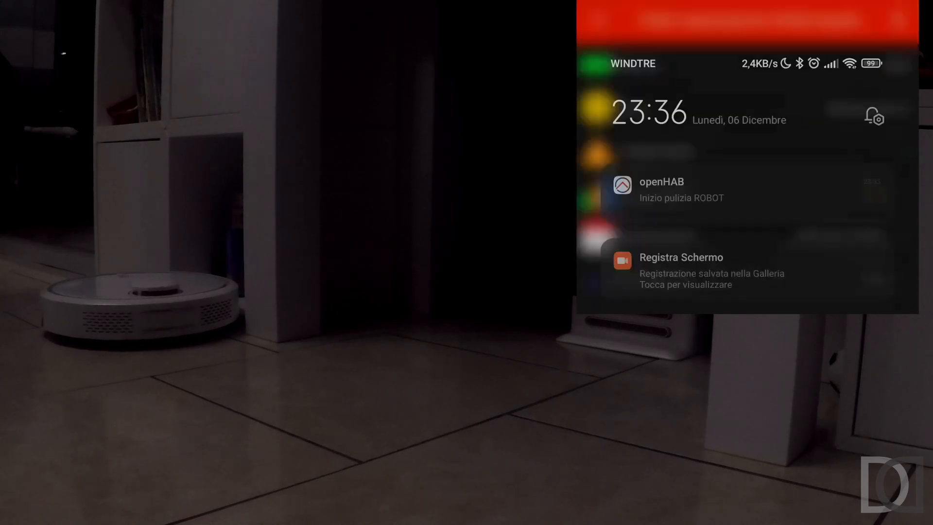
drag(680, 131, 869, 131)
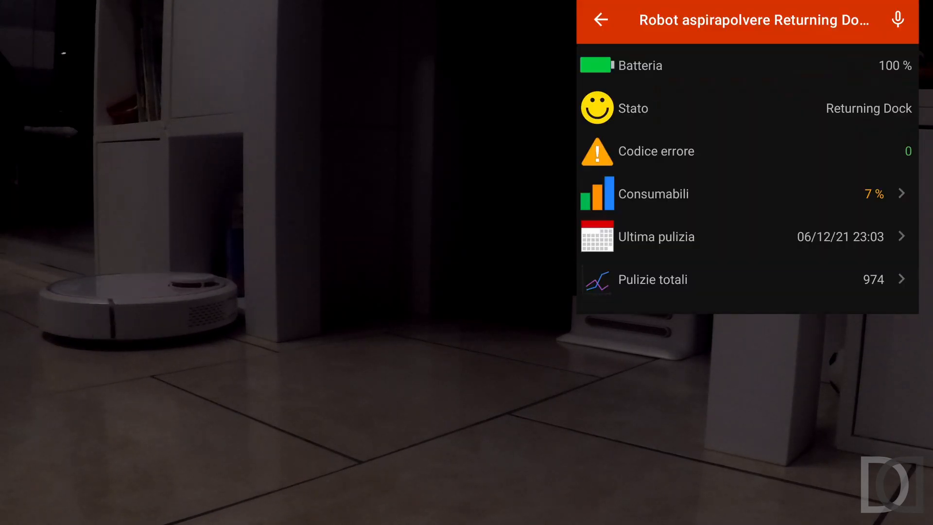